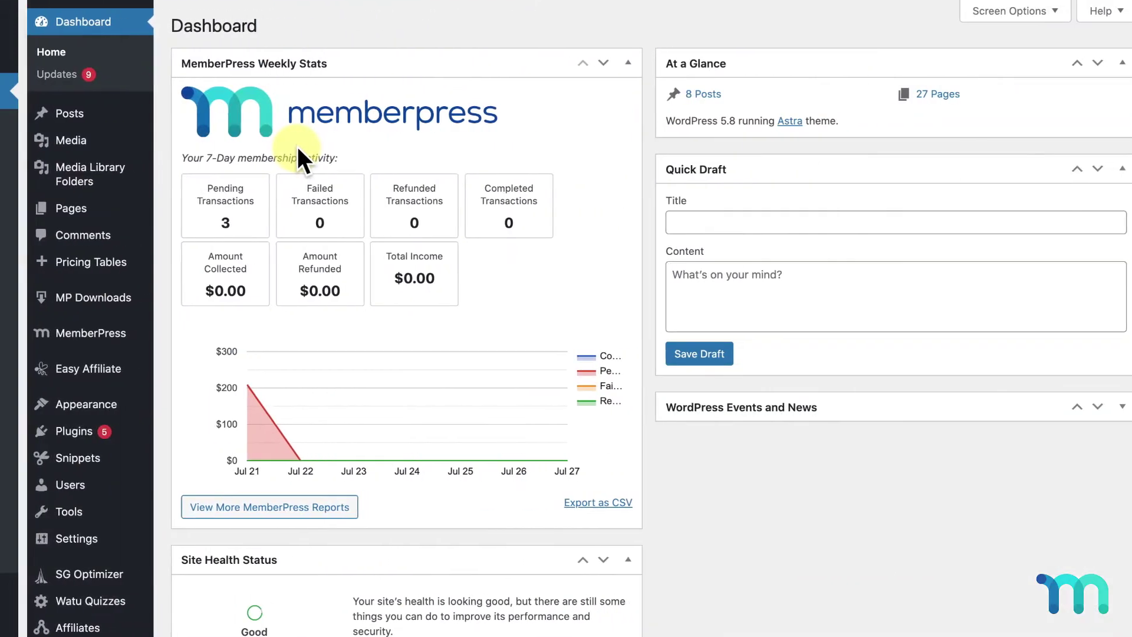
- Start a new MemberPress access rule and bring up its Protected Content choices for Custom URI
mouse_move(84, 328)
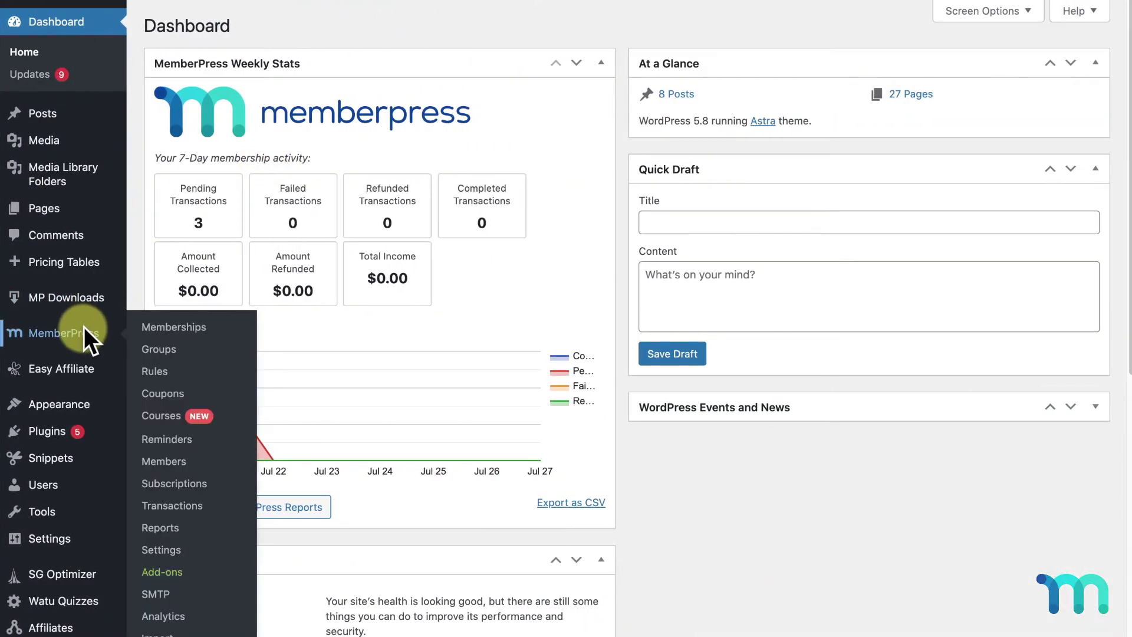
click(155, 370)
click(237, 80)
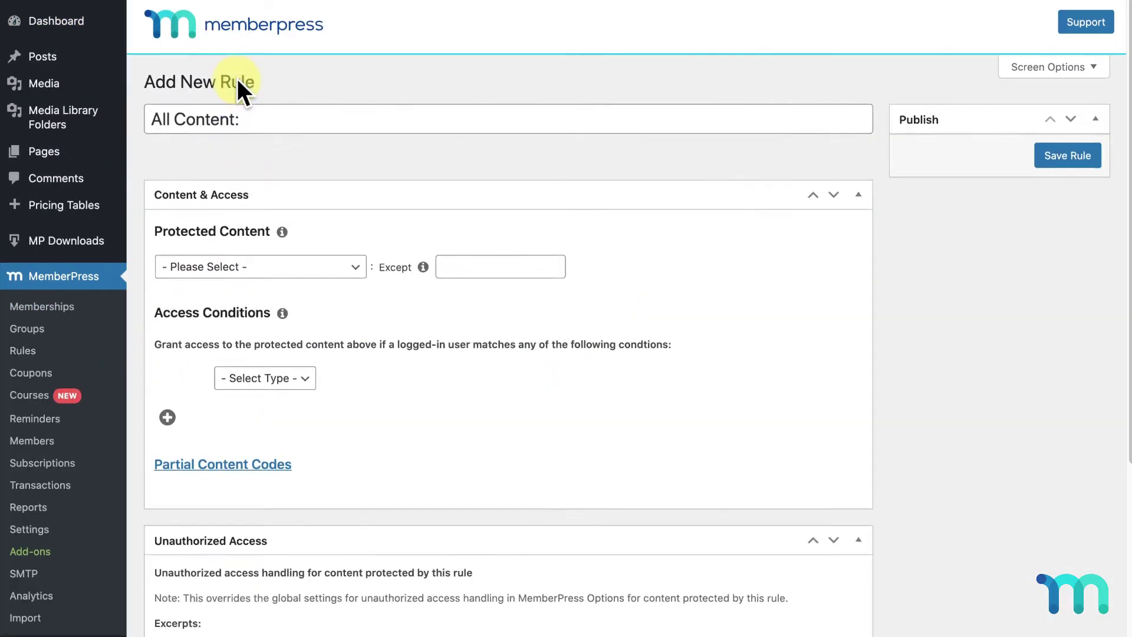
scroll(236, 79, down, 3)
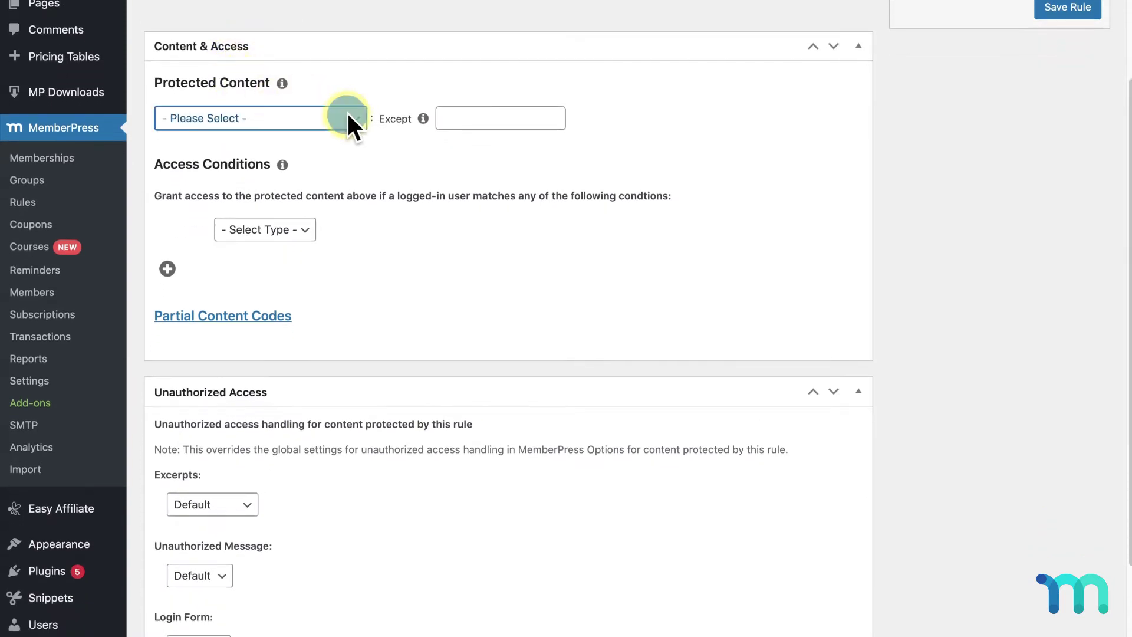
click(349, 124)
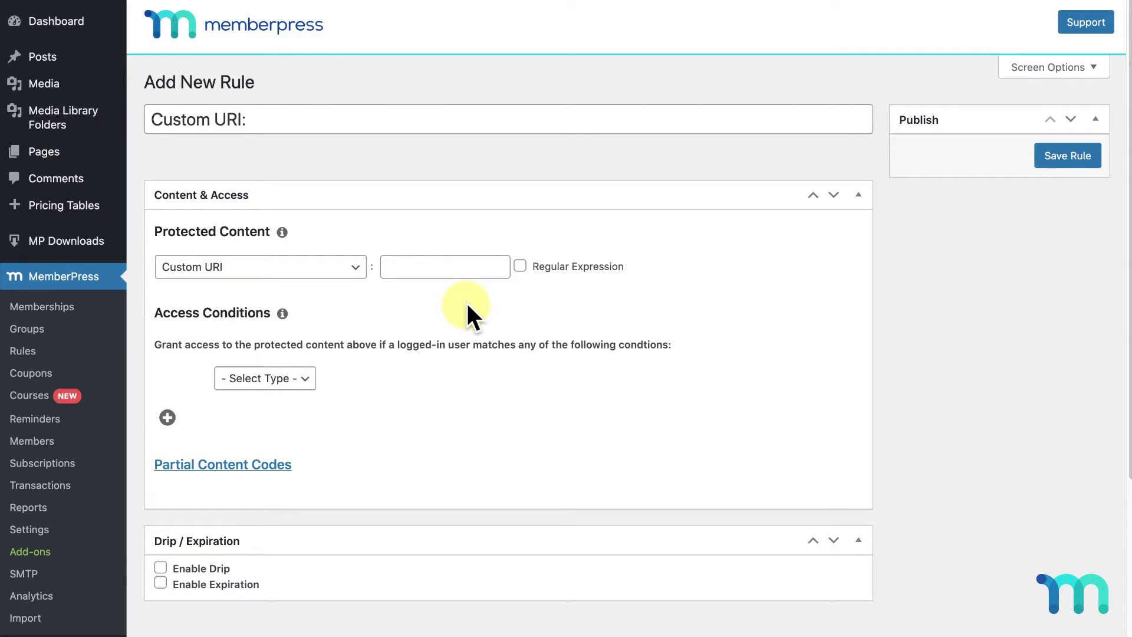
- Keep Custom URI as protected content and enter /blog/, so the title reads 'Custom URI: /blog/'
click(354, 271)
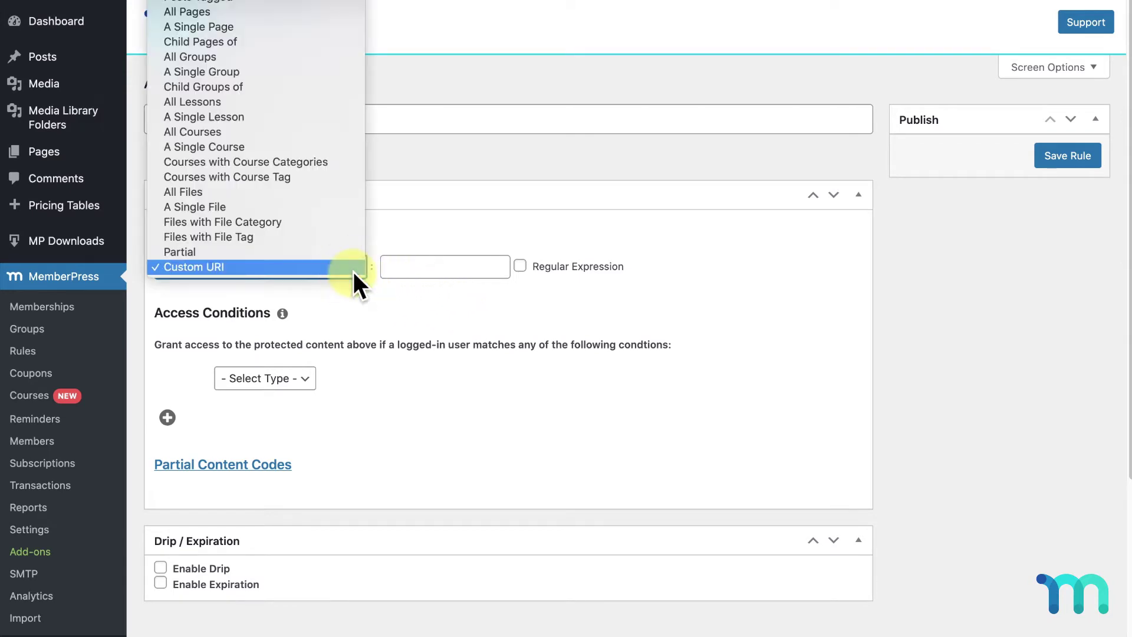
click(352, 268)
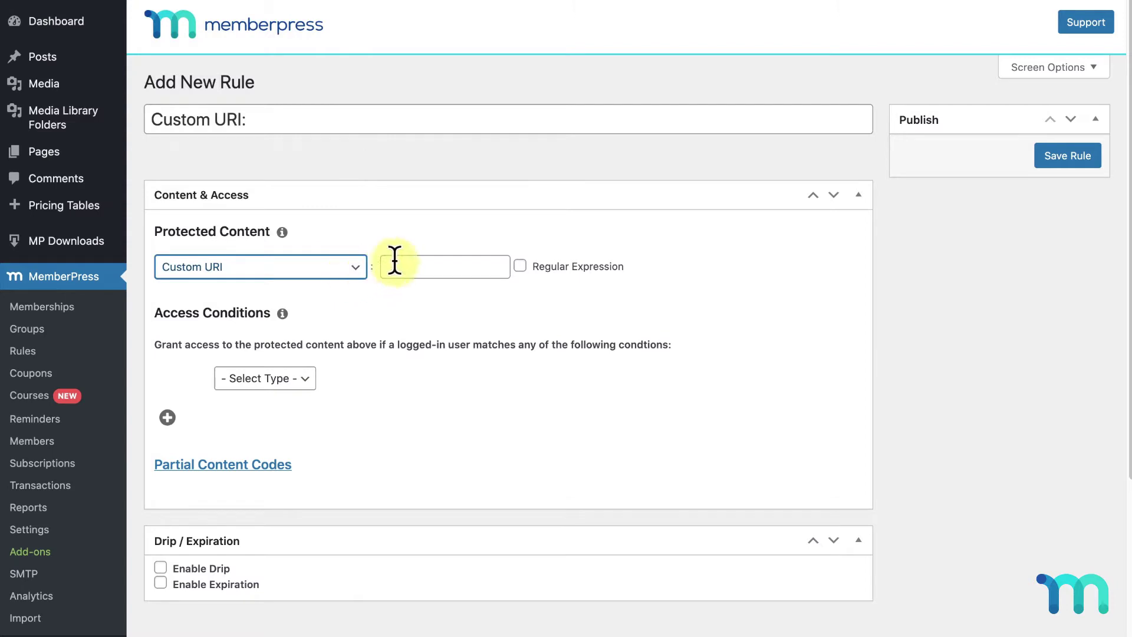
click(467, 268)
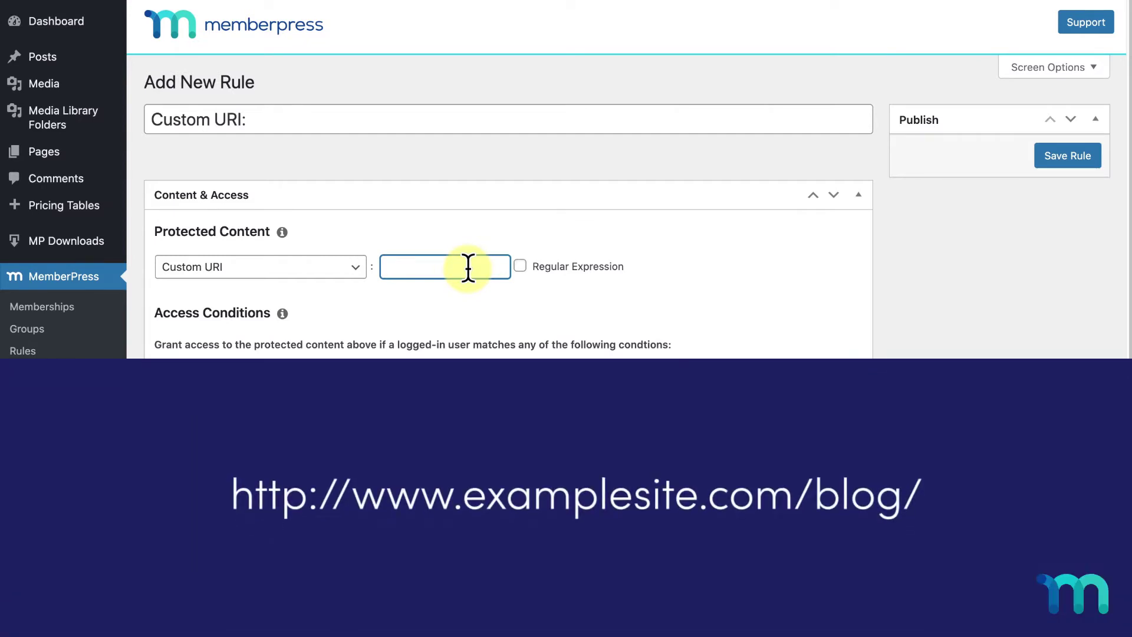
text(/blog/)
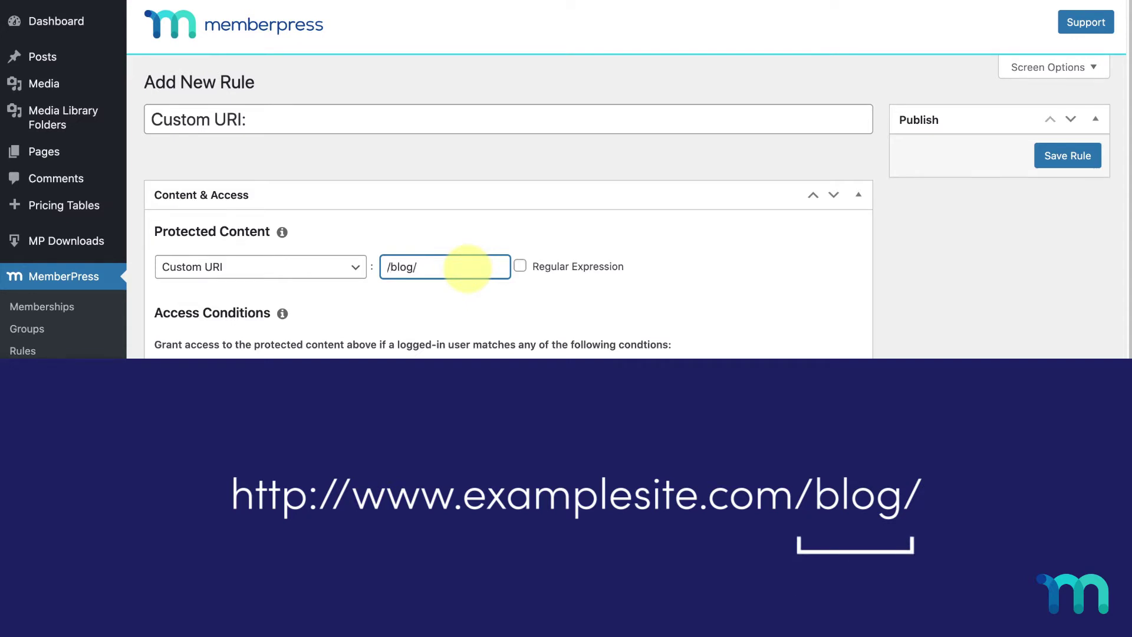
click(477, 313)
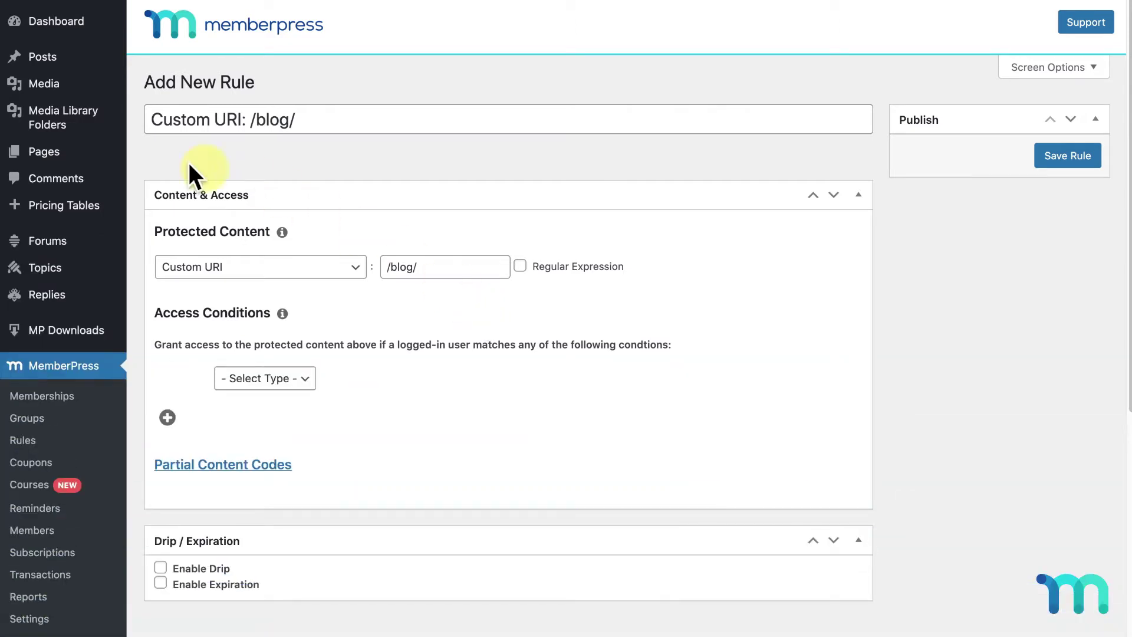
- Open the Blog page from the Pages list for editing
click(35, 148)
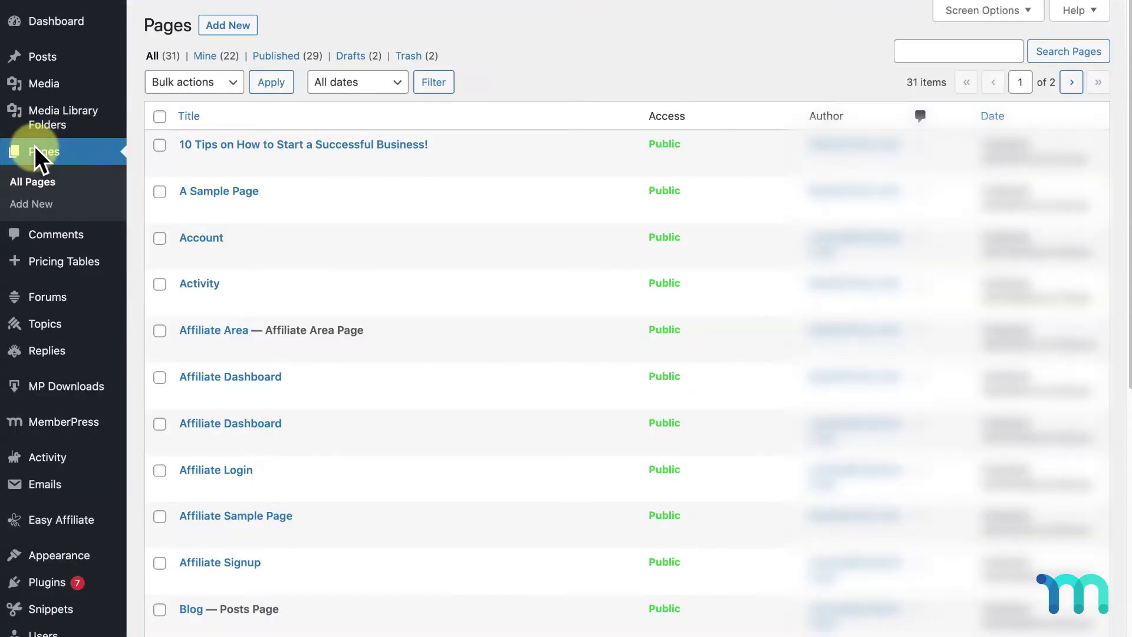
scroll(348, 354, down, 3)
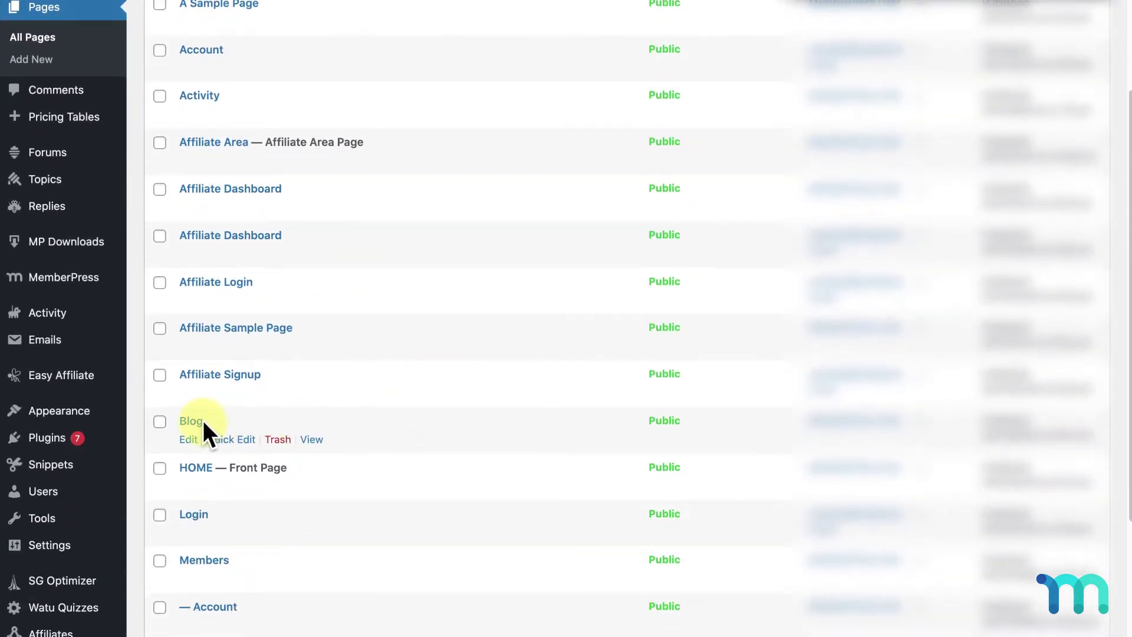
click(200, 421)
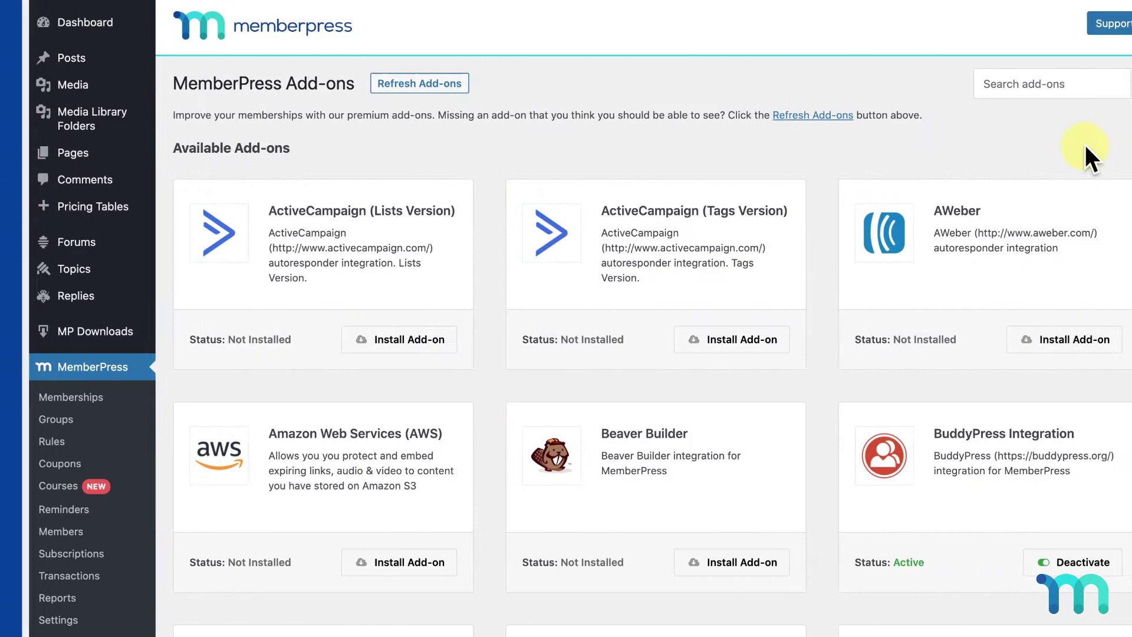
- Scroll the Add-ons page on the way back to the Custom URI /blog/ rule
scroll(1056, 149, down, 5)
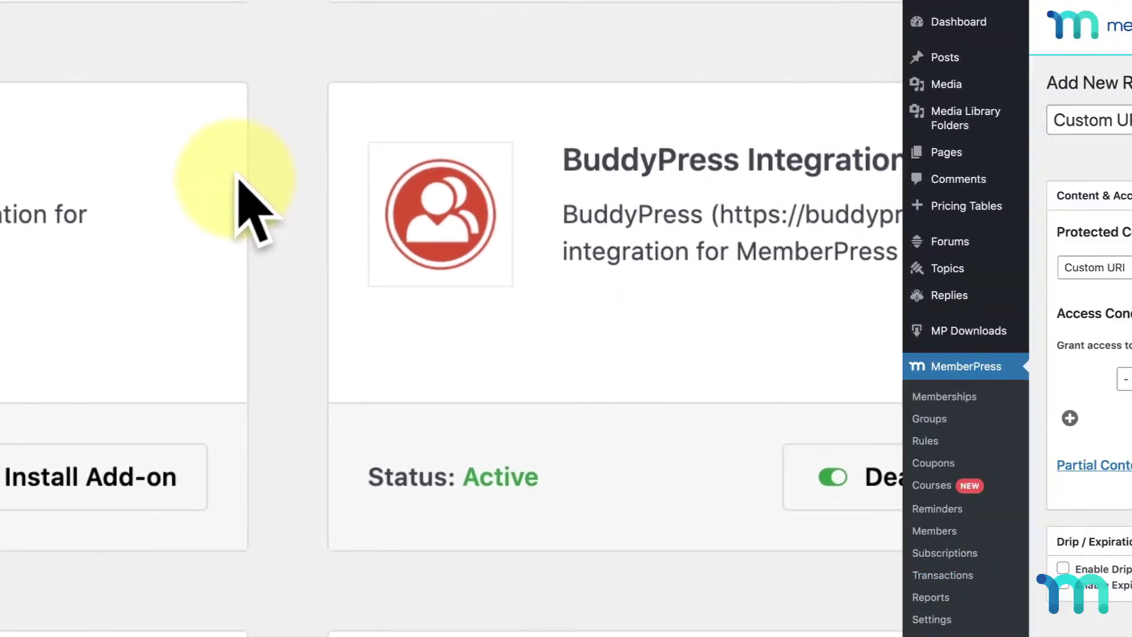
- Try /members/ as the Custom URI, then replace it with /activity/
text(/)
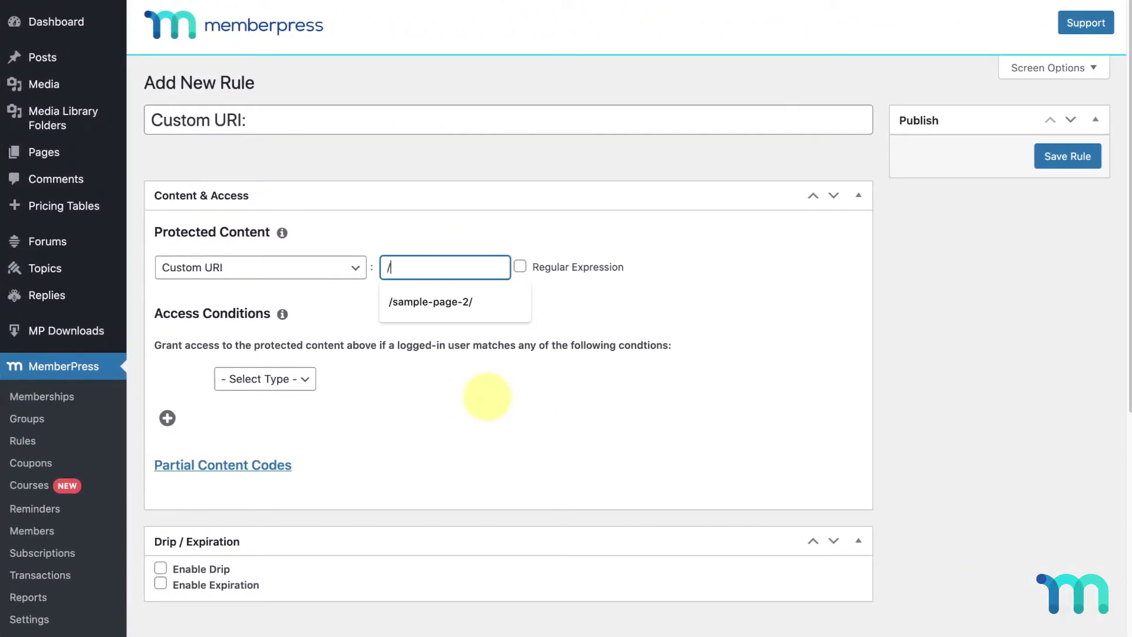
text(members/)
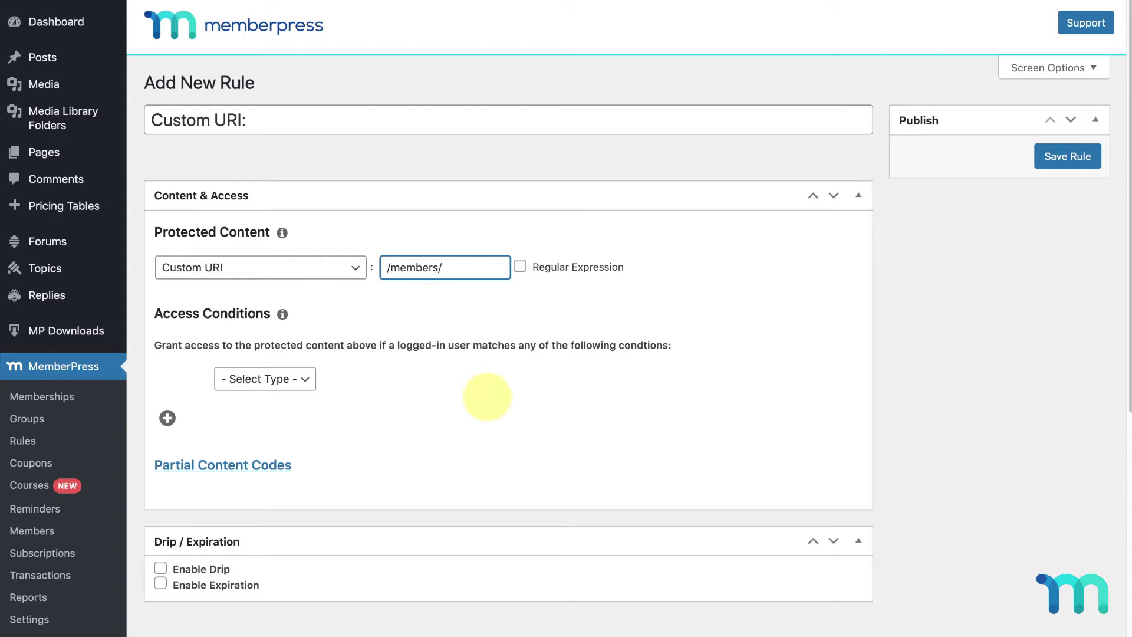
key(super+a)
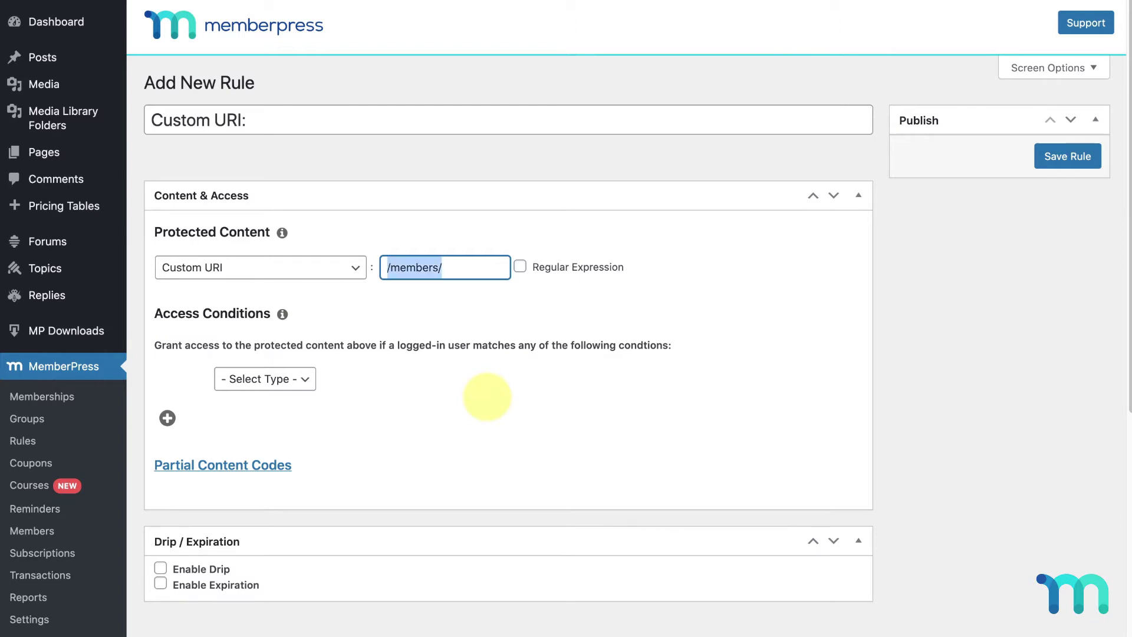
text(/activity/)
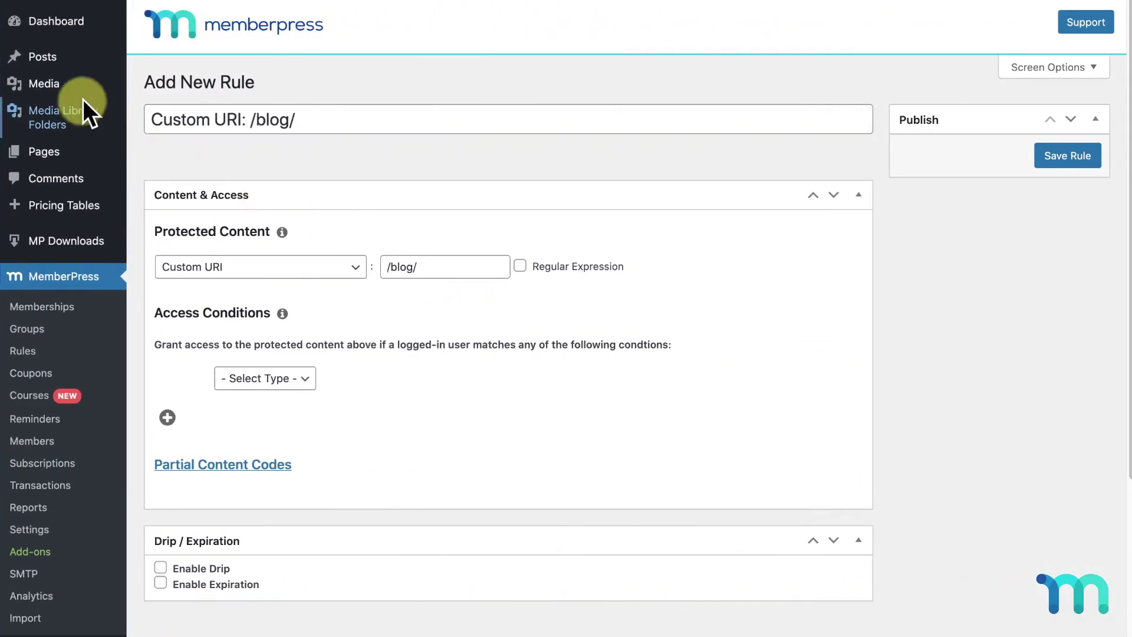
- Open the Media Library listing SamplePDF1.pdf and SamplePDF2.pdf
click(52, 84)
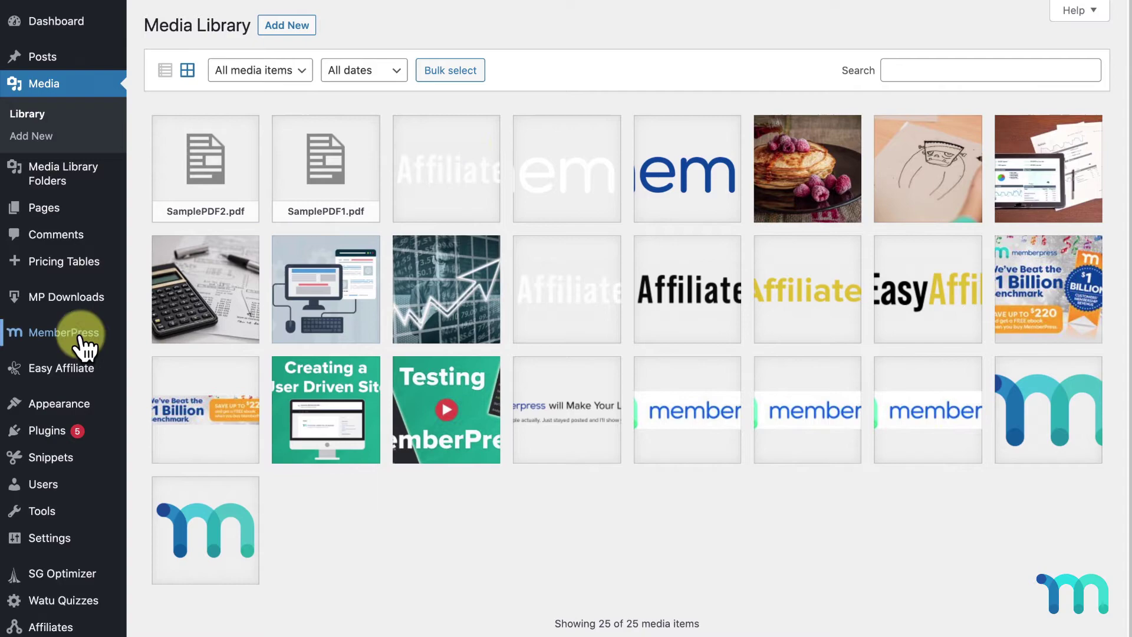
- Check on the MemberPress Add-ons page that the Downloads add-on is active
mouse_move(17, 336)
click(176, 551)
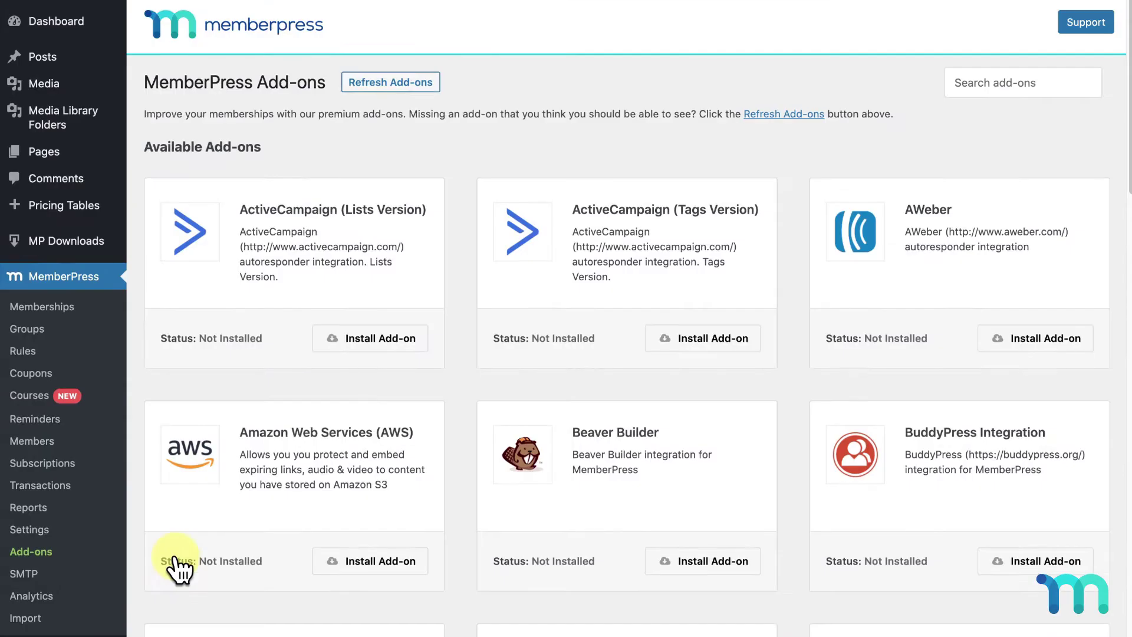
scroll(174, 560, down, 7)
scroll(177, 569, down, 7)
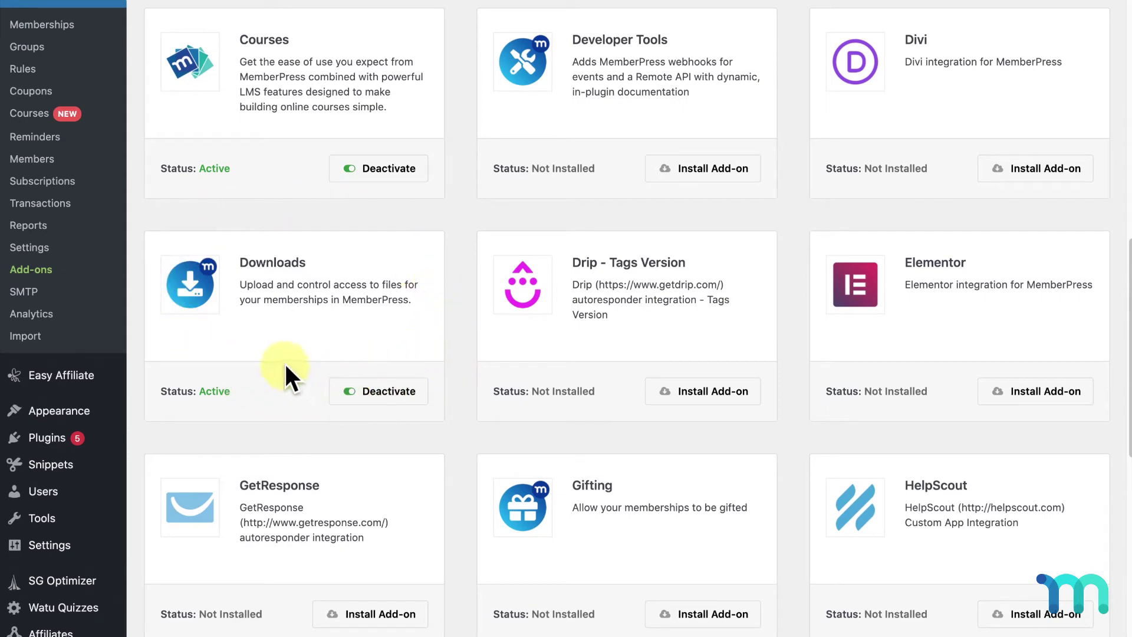
scroll(285, 360, up, 7)
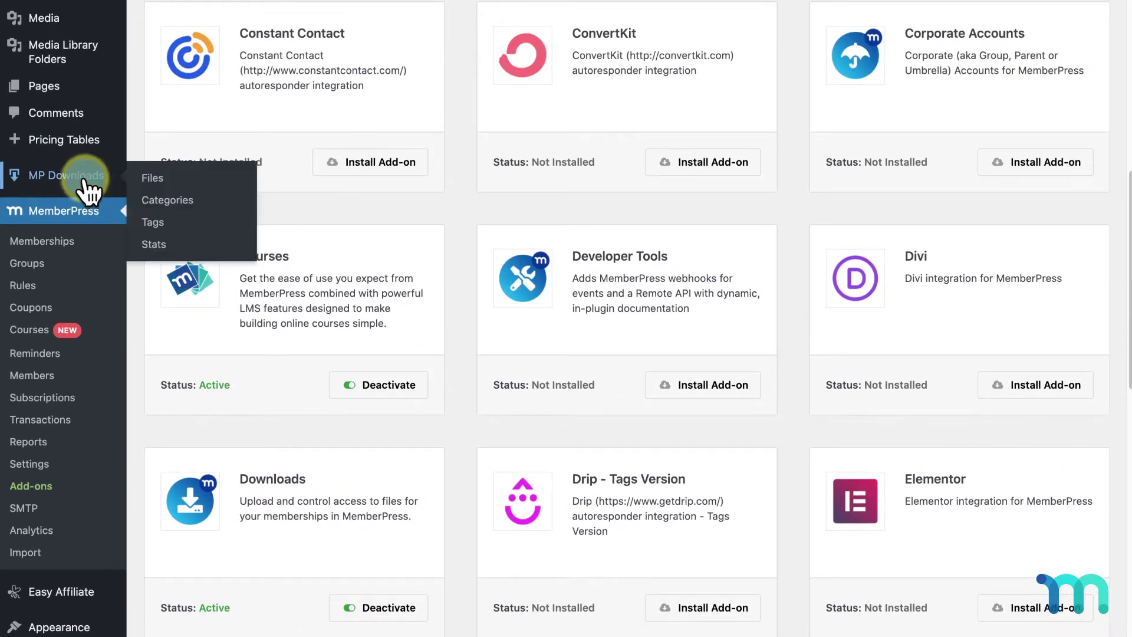
- Review Sample PDF 2 in the PDFs category under MP Downloads Files, then go to MemberPress Rules
click(86, 177)
click(203, 198)
scroll(218, 193, down, 2)
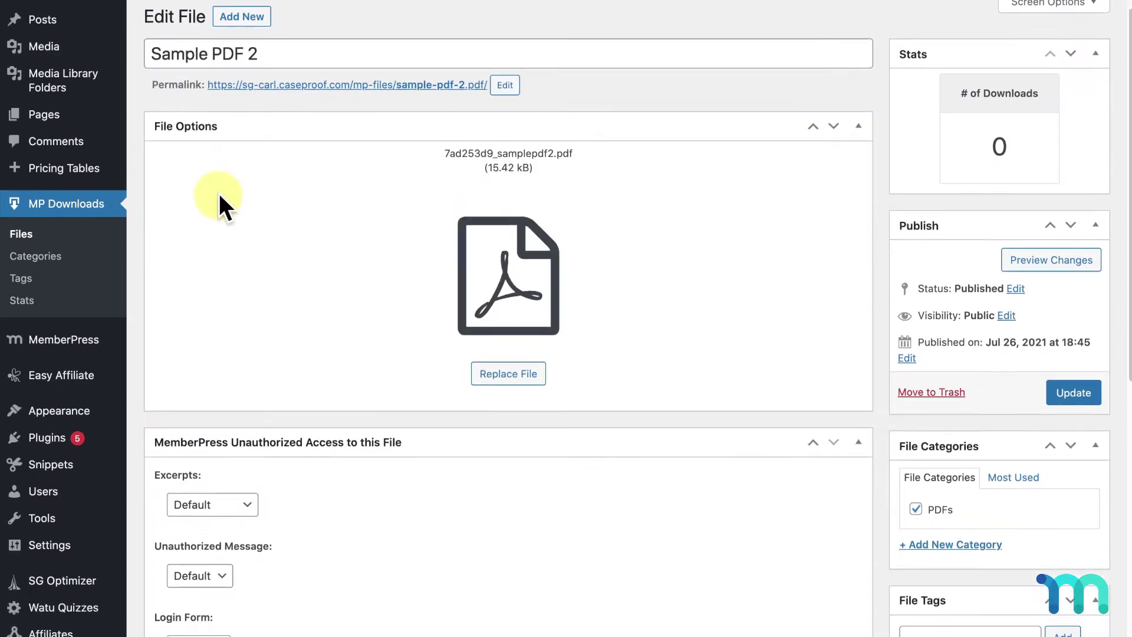
scroll(218, 193, down, 4)
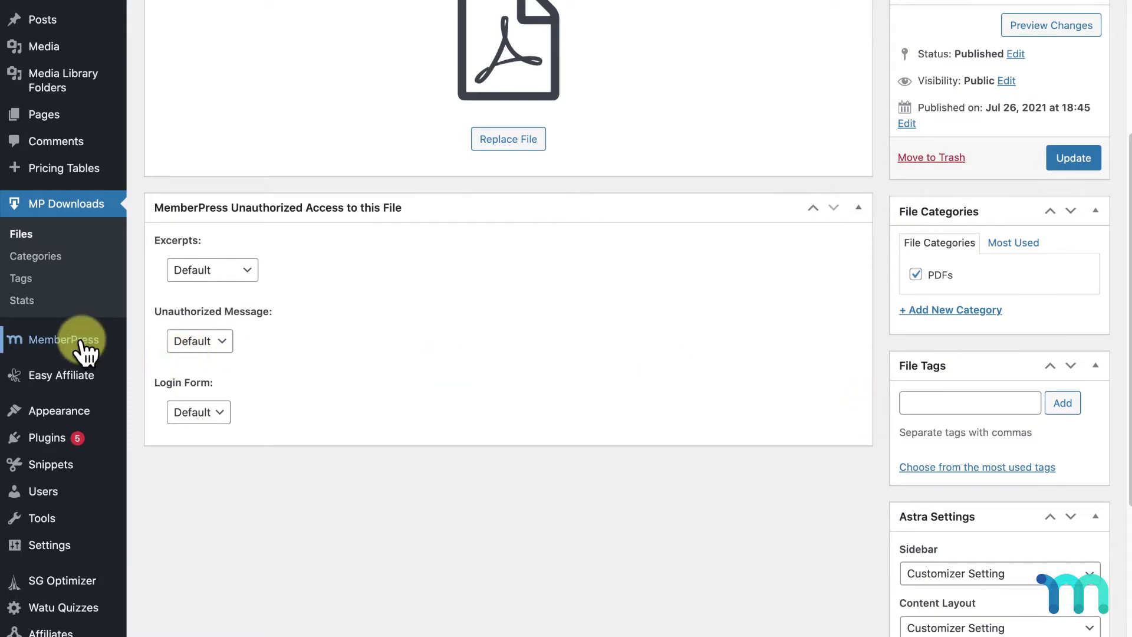
mouse_move(80, 350)
click(150, 367)
- Start another new rule protecting Files in the PDFs file category
click(224, 82)
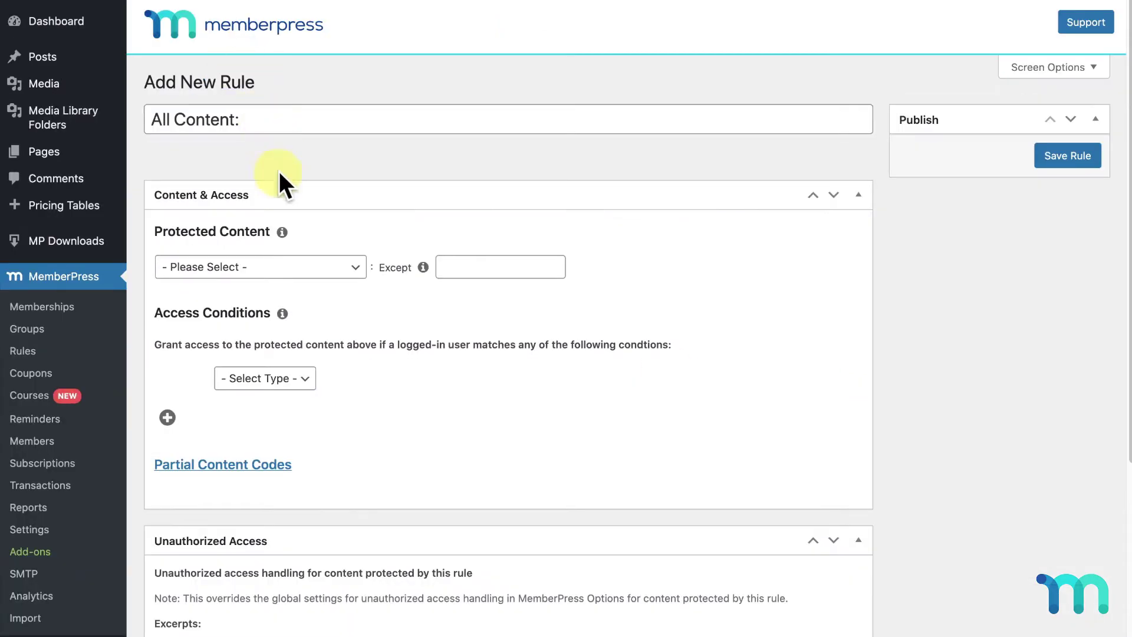
scroll(277, 182, down, 2)
click(330, 189)
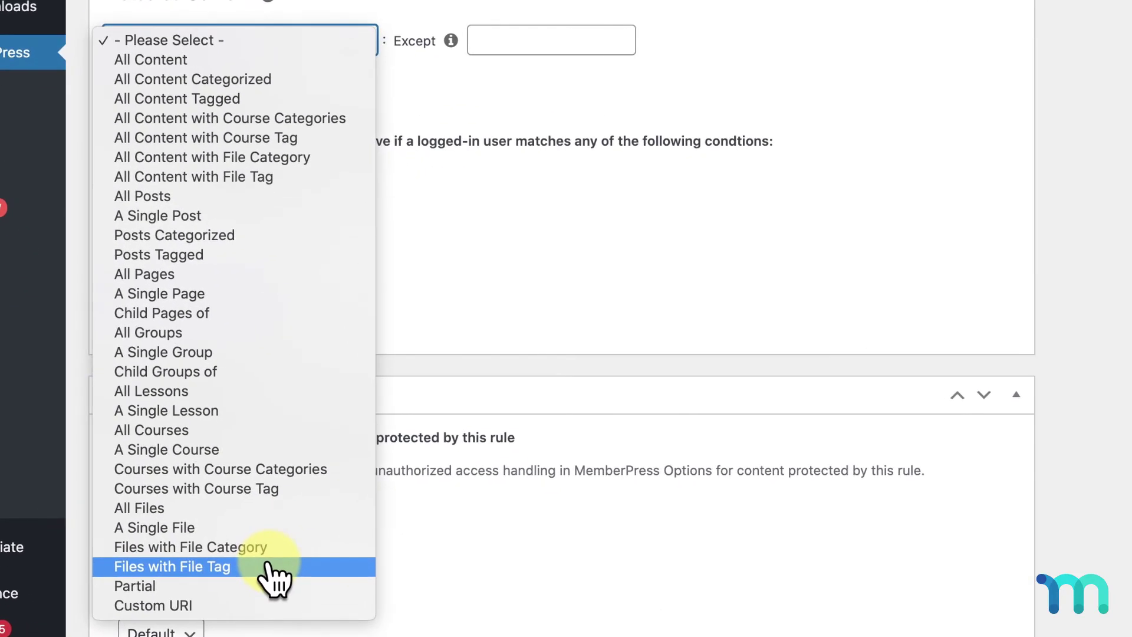
click(247, 547)
click(479, 36)
text(pd)
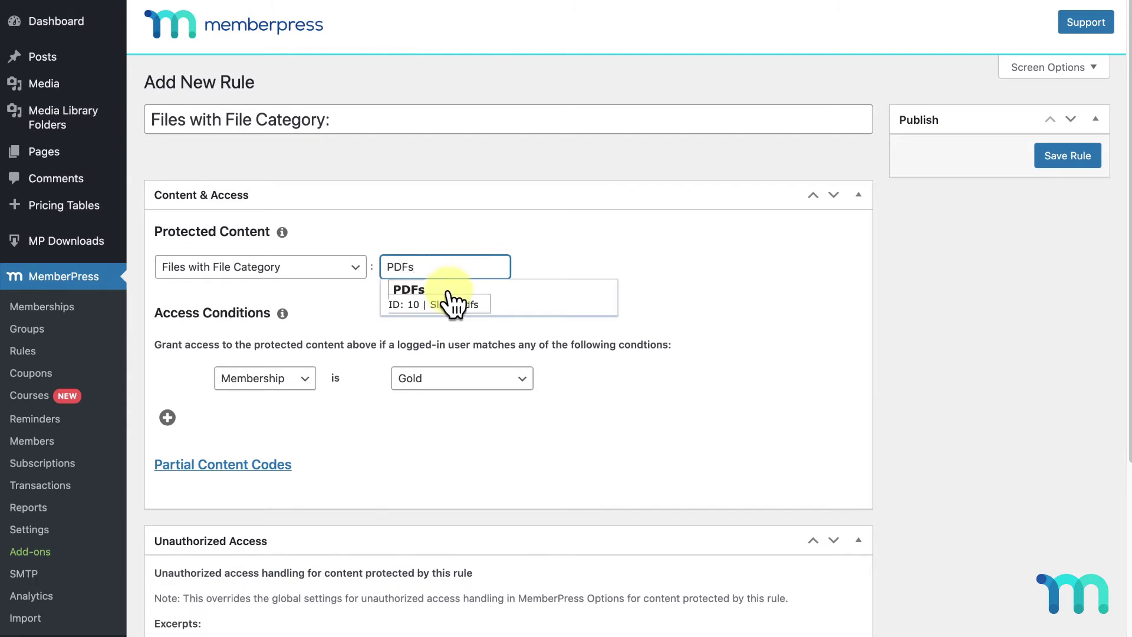
click(450, 298)
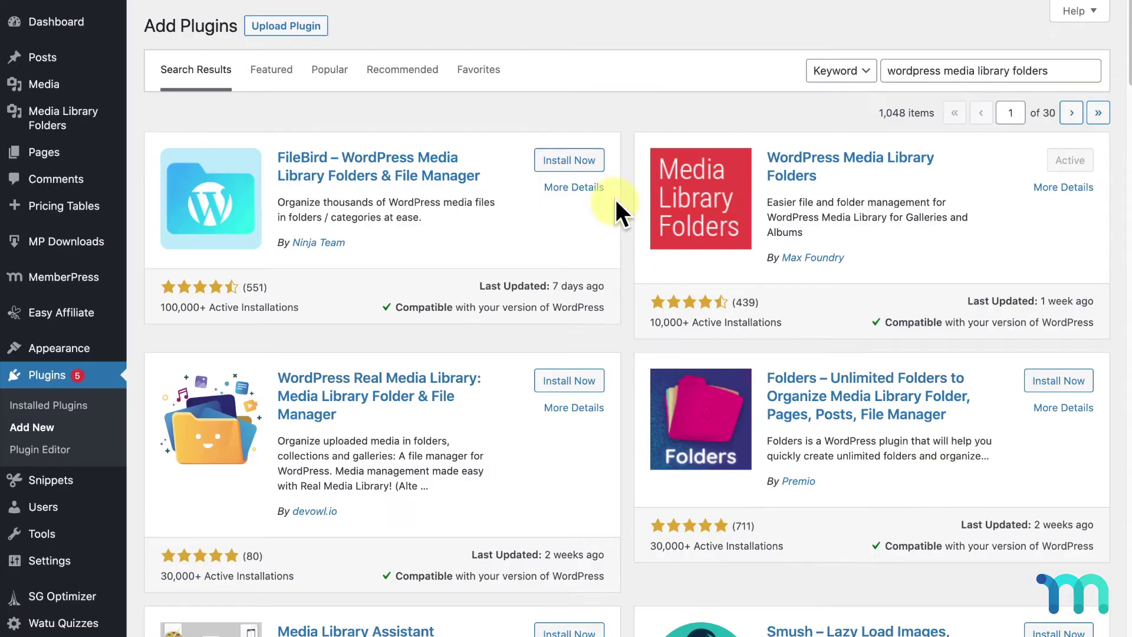
- Open Media Library Folders to view the uploads/protected folder
click(64, 118)
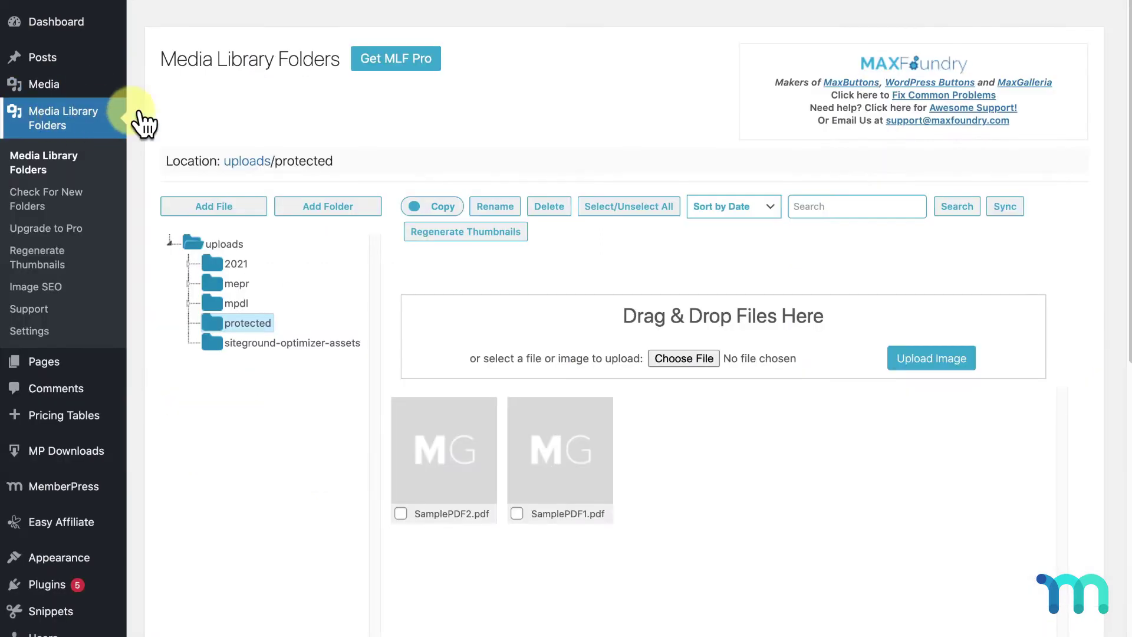
scroll(442, 198, down, 3)
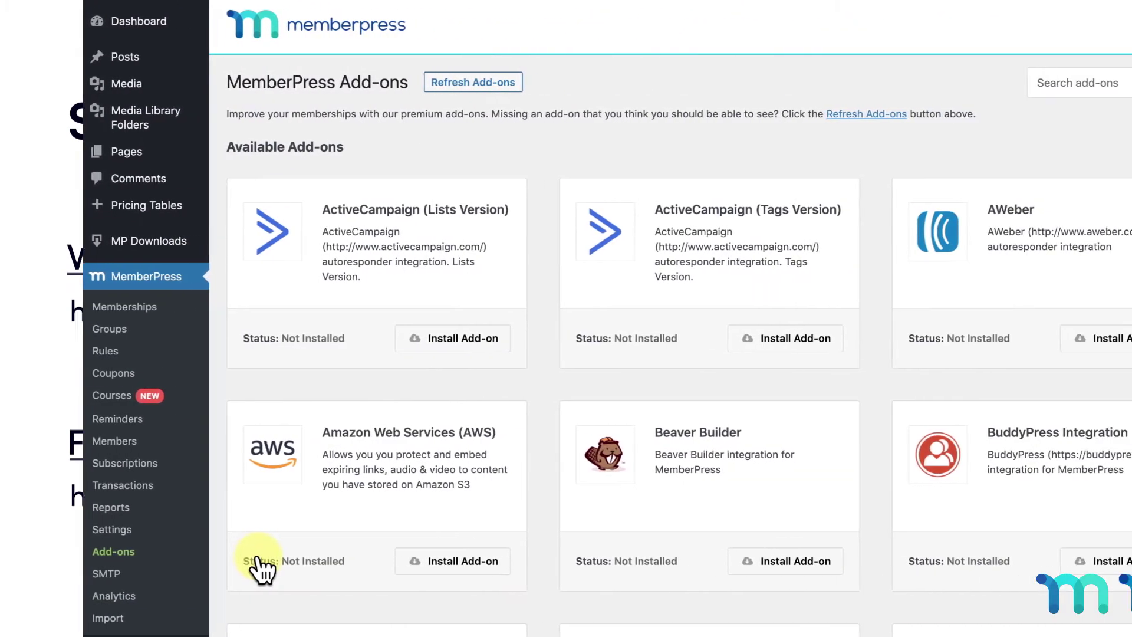
- Jump to the Technical Requirements section of the Protecting Files doc
scroll(177, 567, down, 14)
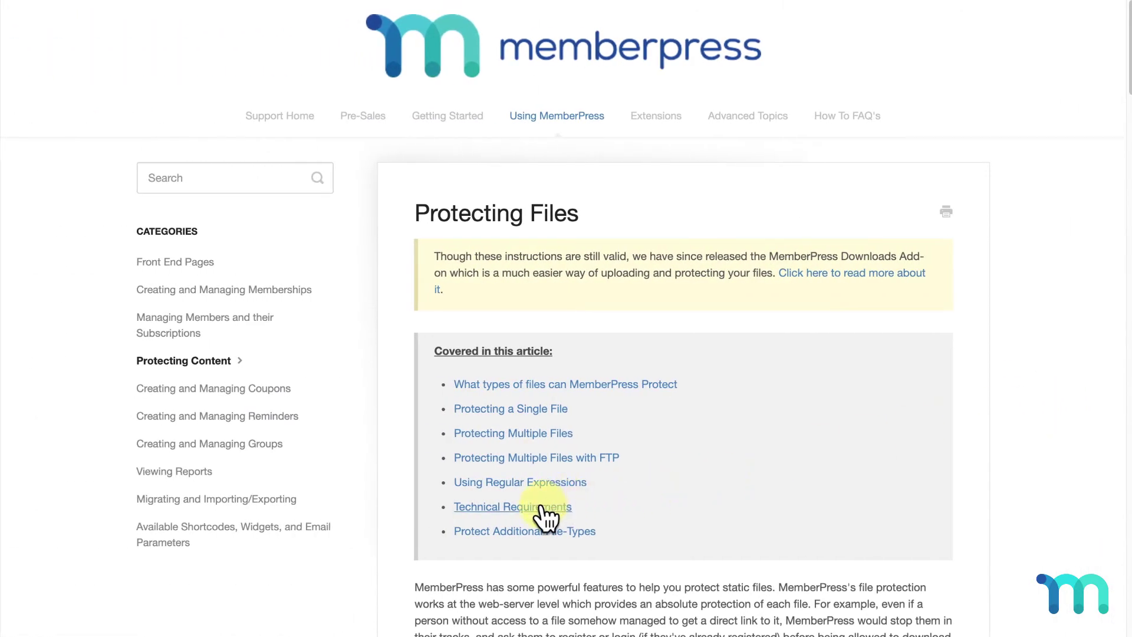
click(540, 506)
scroll(543, 510, up, 1)
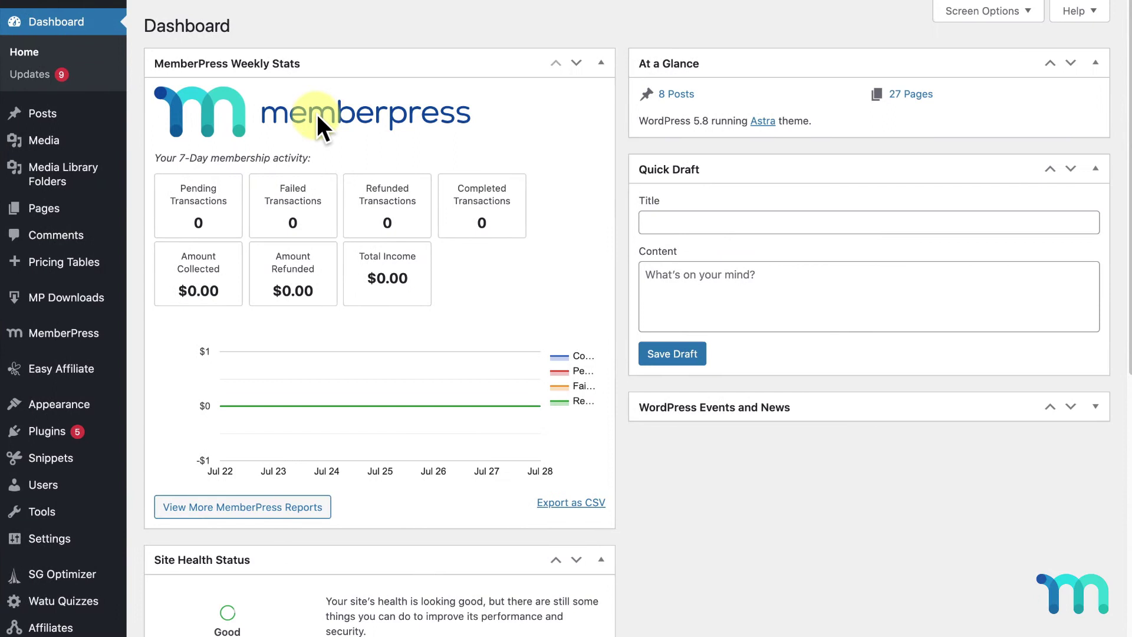
- Copy the file URL of SamplePDF1.pdf from its Media Library attachment details
click(49, 141)
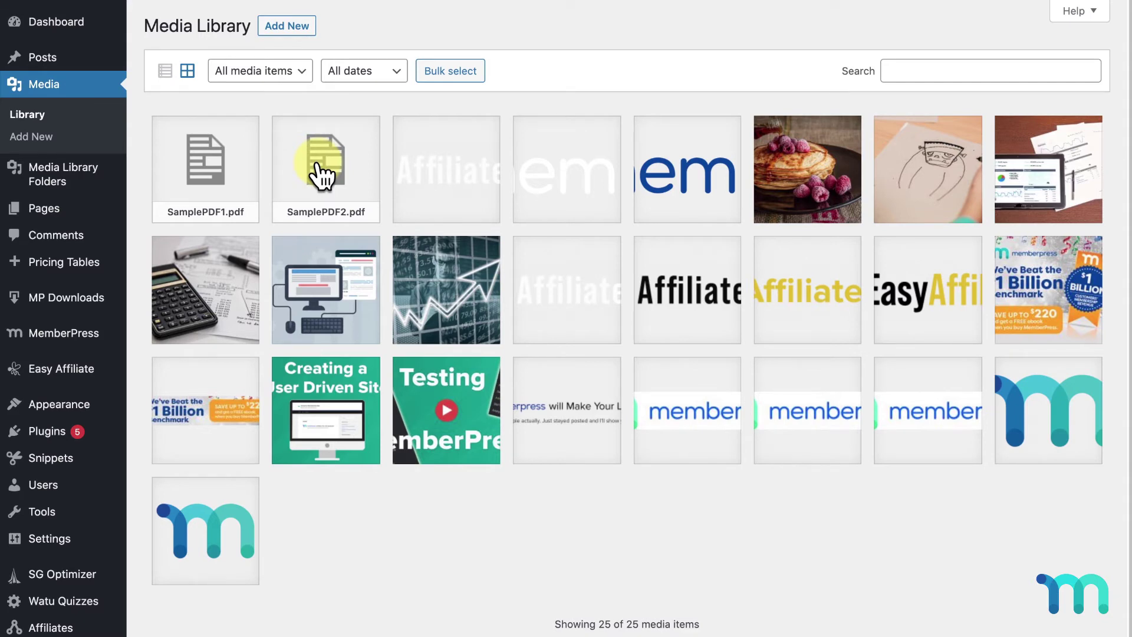
click(224, 159)
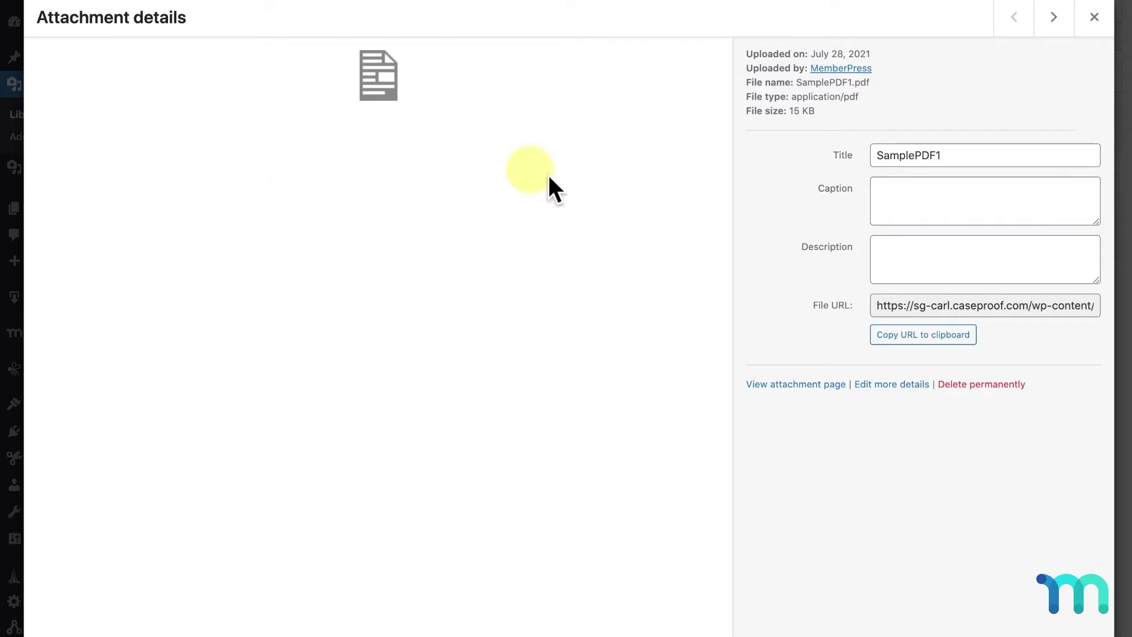
click(915, 336)
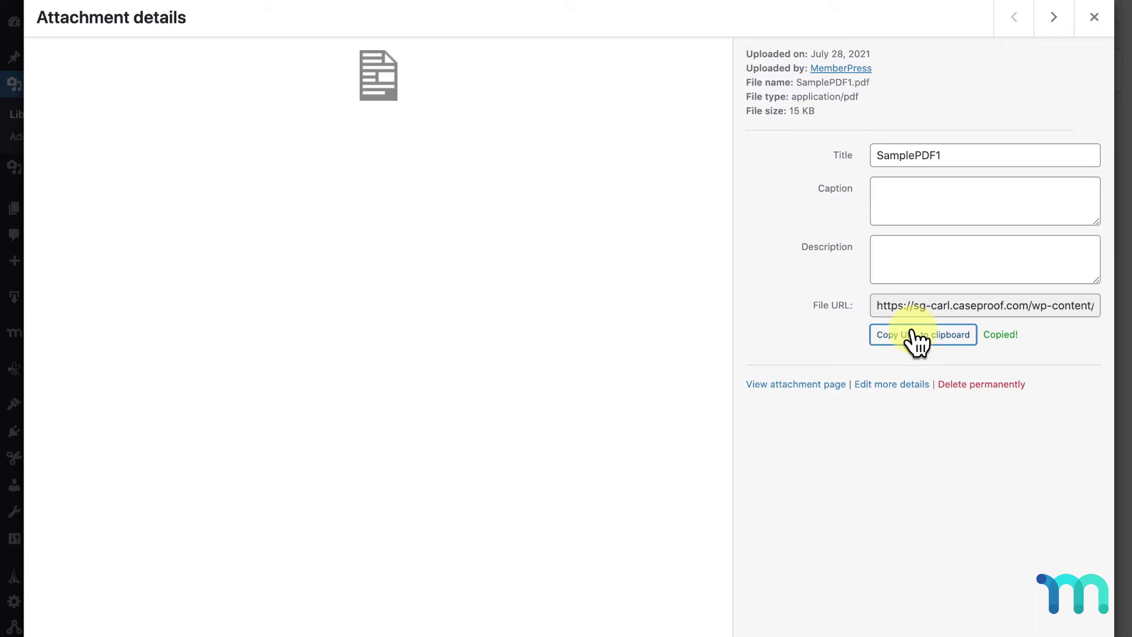
click(1094, 18)
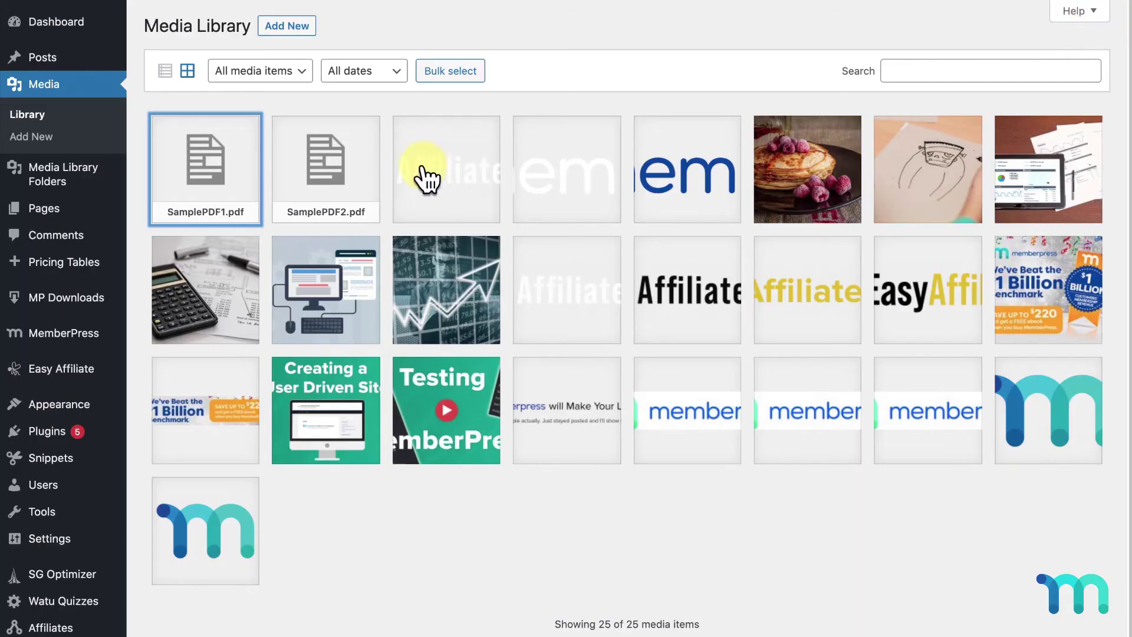
- Start a new MemberPress rule that protects a Custom URI
mouse_move(83, 339)
click(161, 360)
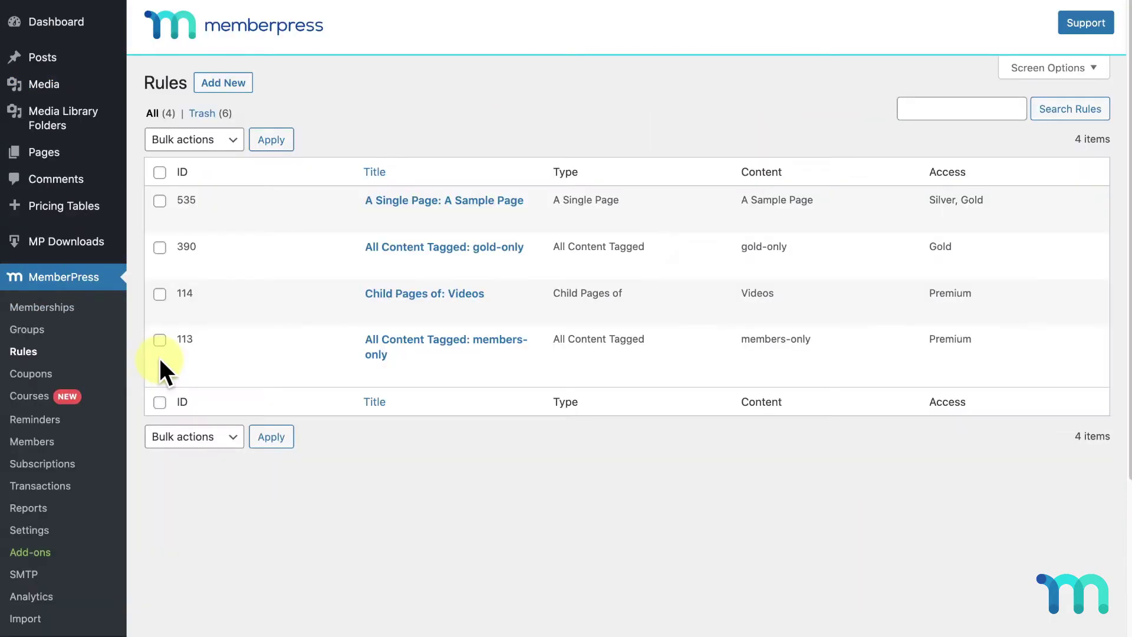
click(236, 84)
scroll(240, 85, down, 3)
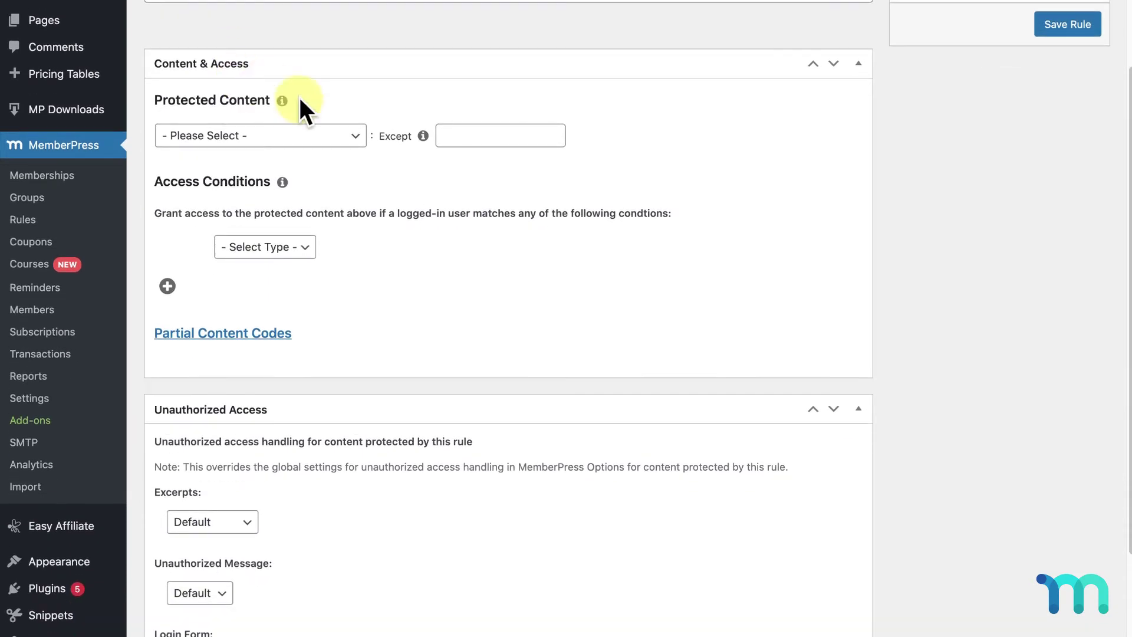
click(348, 137)
click(224, 572)
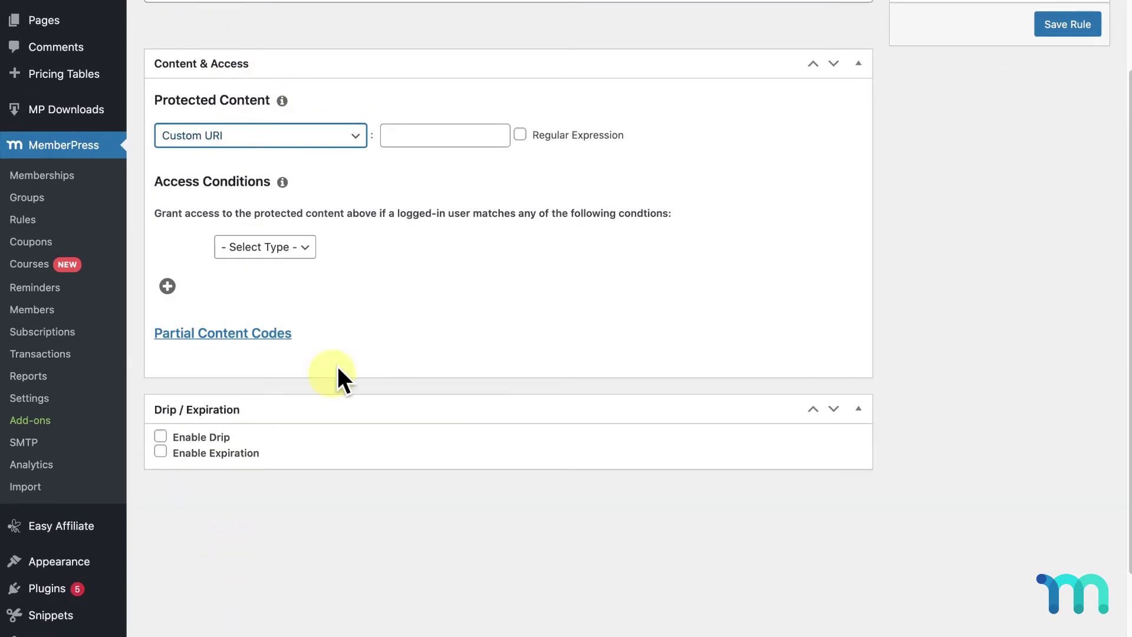
- Enter /wp-content/uploads/2021/07/SamplePDF1.pdf as the Custom URI, stripping the site domain
click(475, 141)
key(ctrl+v)
drag(475, 136, 505, 134)
click(444, 136)
key(BackSpace)
click(493, 135)
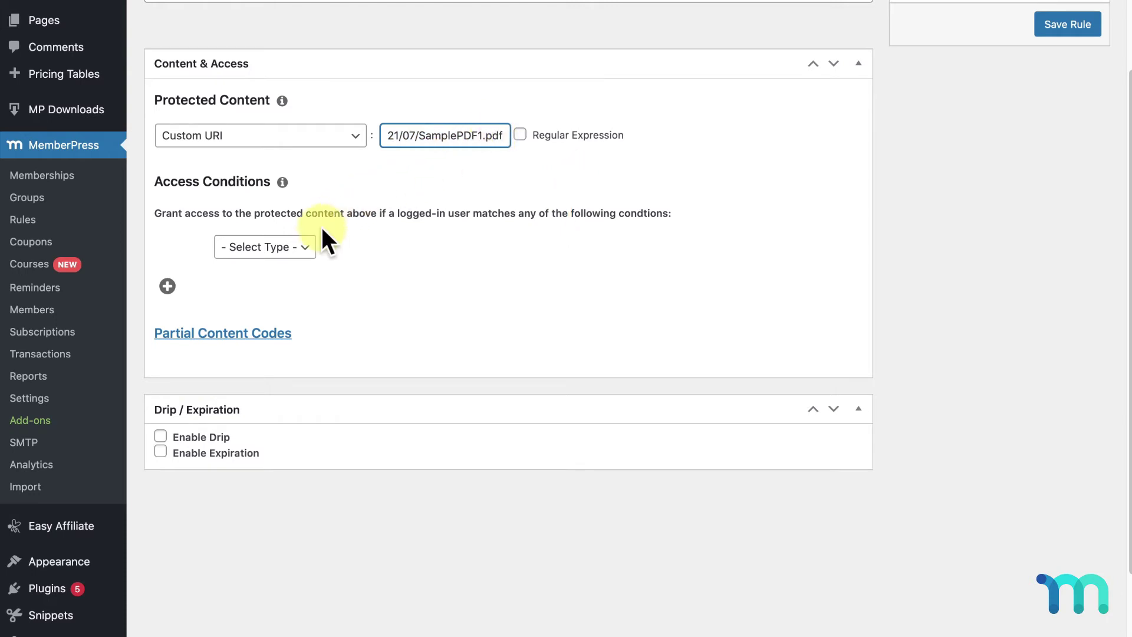
- Set the access condition to Membership is Gold
click(312, 248)
click(294, 262)
click(455, 246)
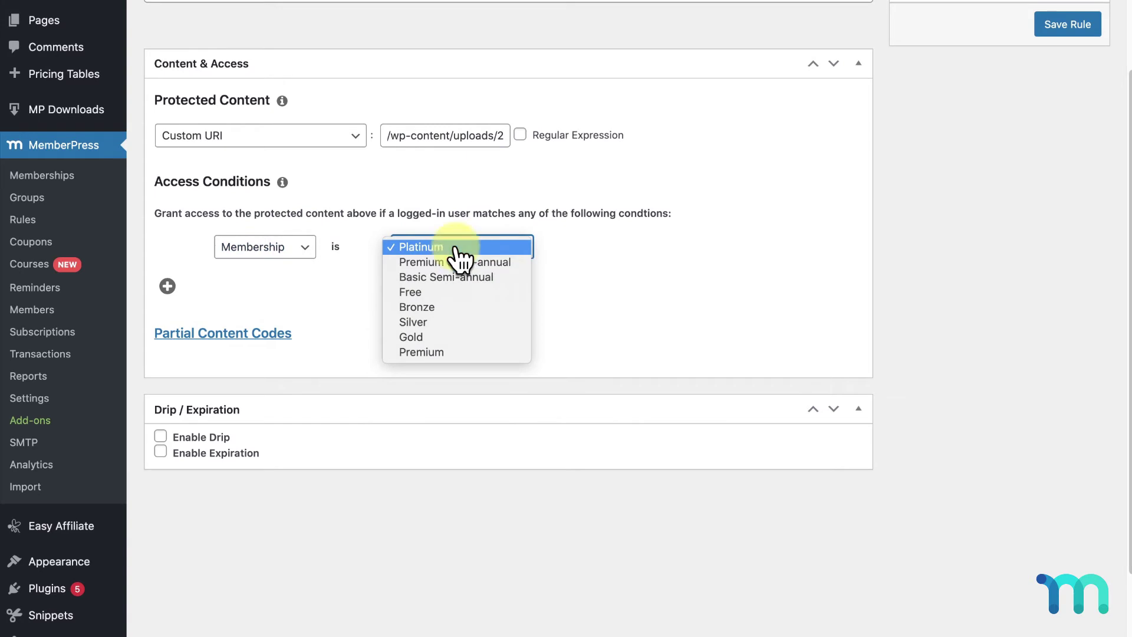
click(420, 336)
scroll(422, 342, up, 3)
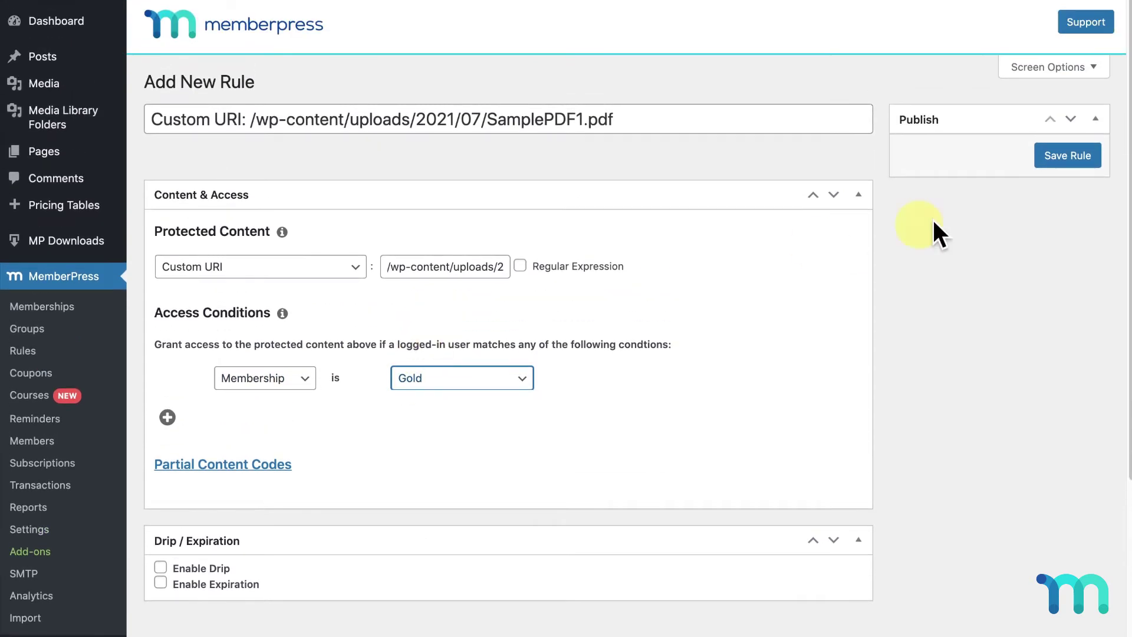
- Save the Gold-only Custom URI rule for SamplePDF1.pdf
click(1069, 164)
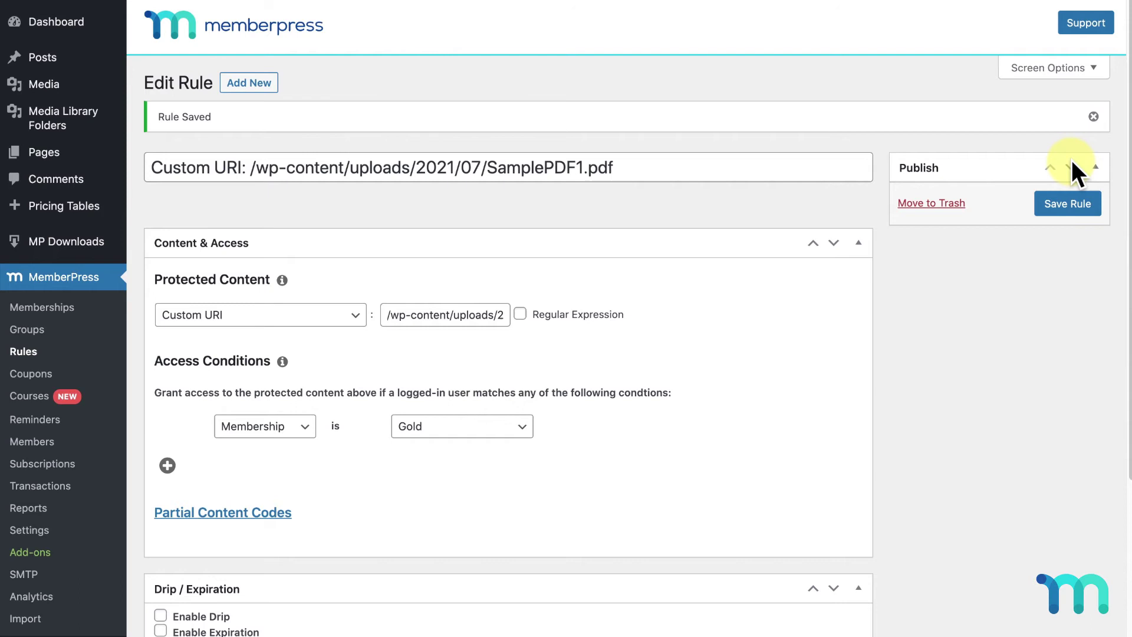
- Copy SamplePDF1.pdf's new file URL from the uploads/protected folder in Media Library Folders
click(68, 121)
scroll(361, 328, down, 5)
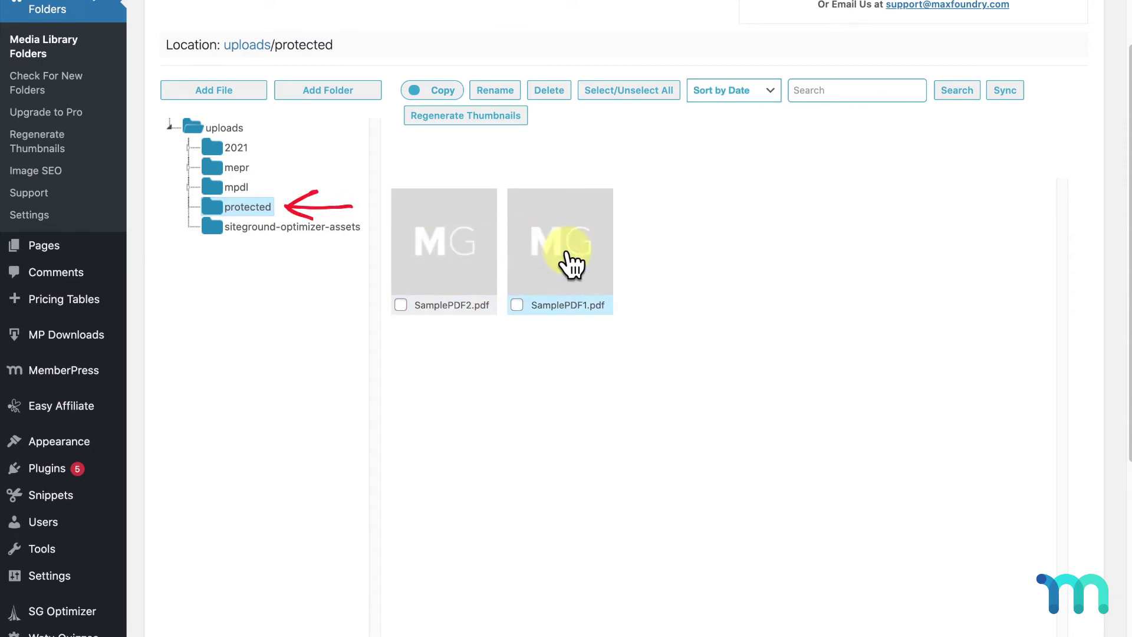
click(570, 263)
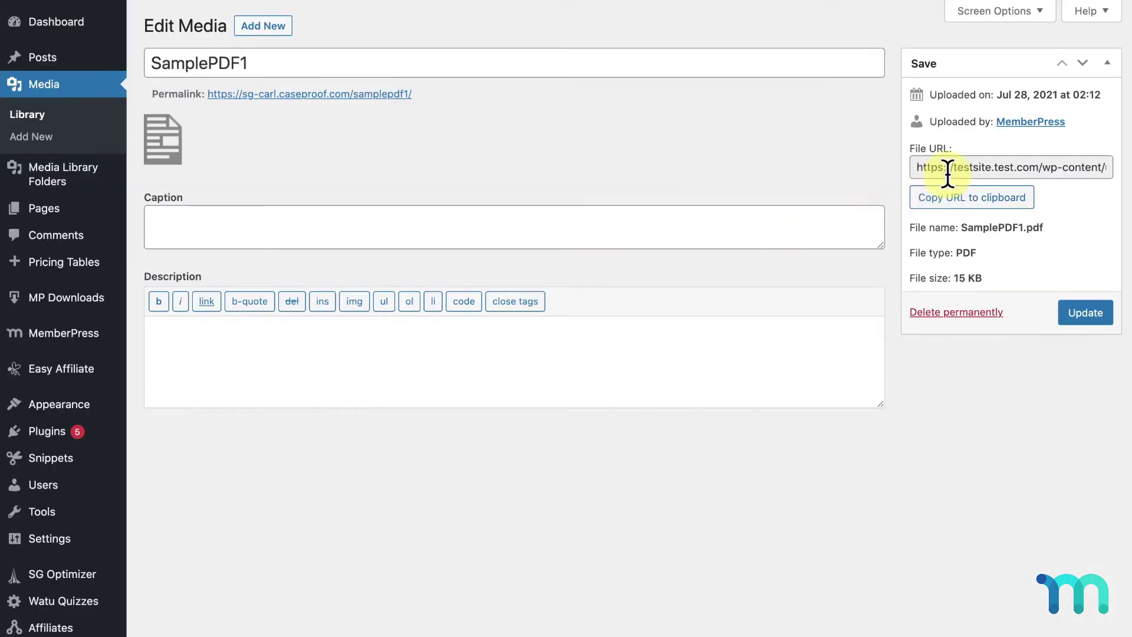
click(947, 171)
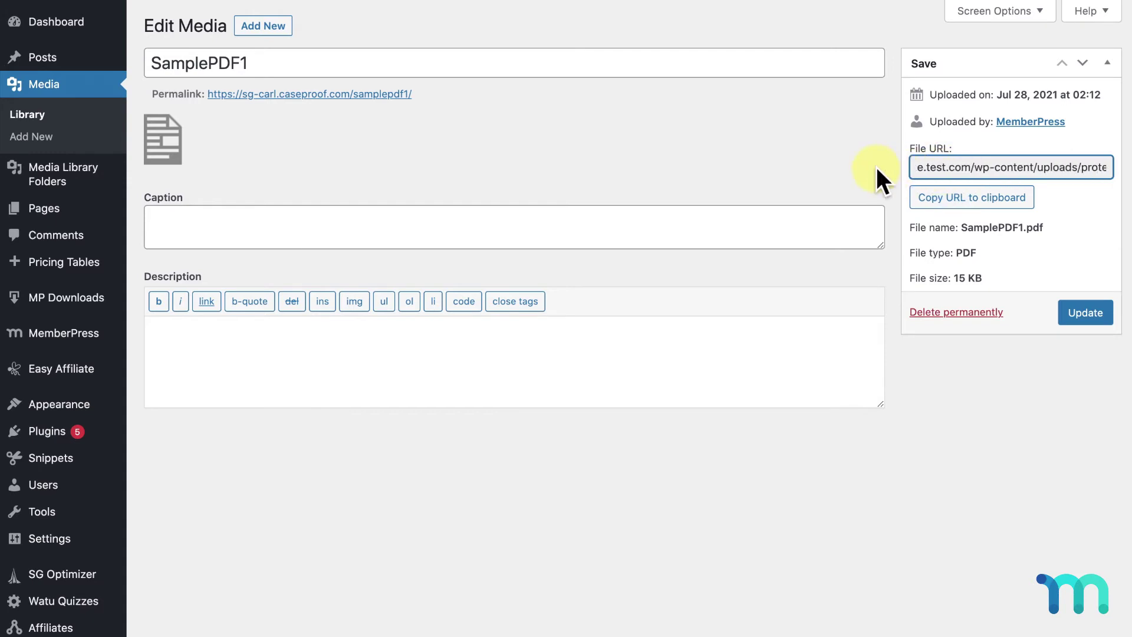
key(Right)
key(Right)
key(Right)
key(Right)
key(Right)
key(Right)
key(Right)
key(Right)
key(Right)
key(Right)
key(Right)
key(Right)
key(Right)
key(Right)
key(Right)
key(Right)
key(Right)
key(Right)
key(Right)
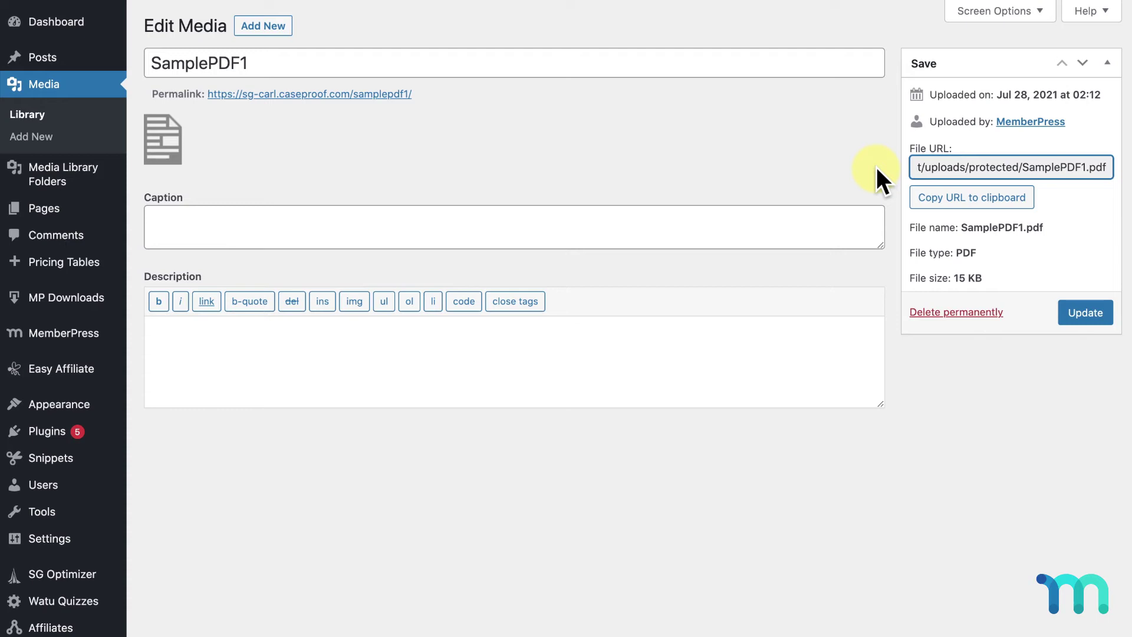
click(970, 197)
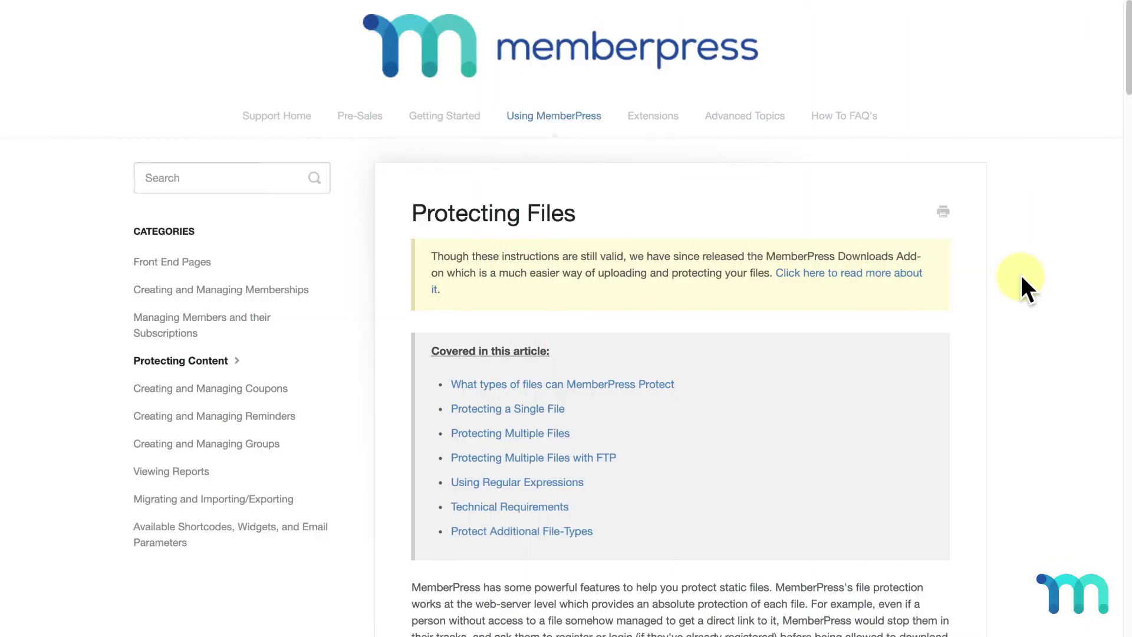
- Review the Regular Expressions example rules for PDFs in /protected/ in the Protecting Files article
scroll(1021, 276, down, 20)
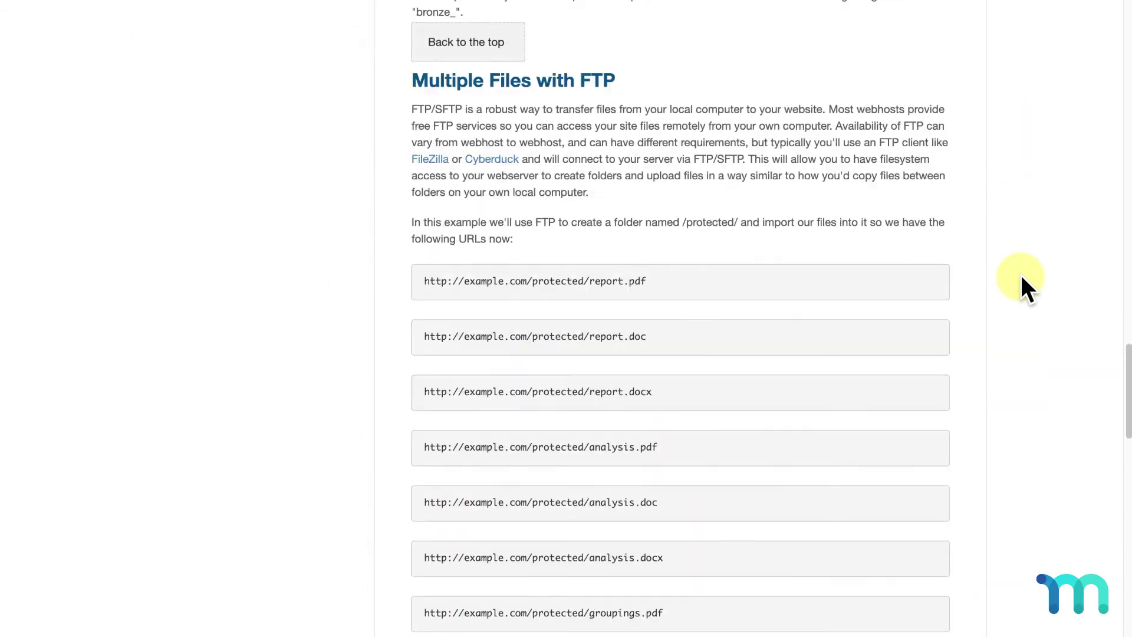
scroll(1019, 274, down, 15)
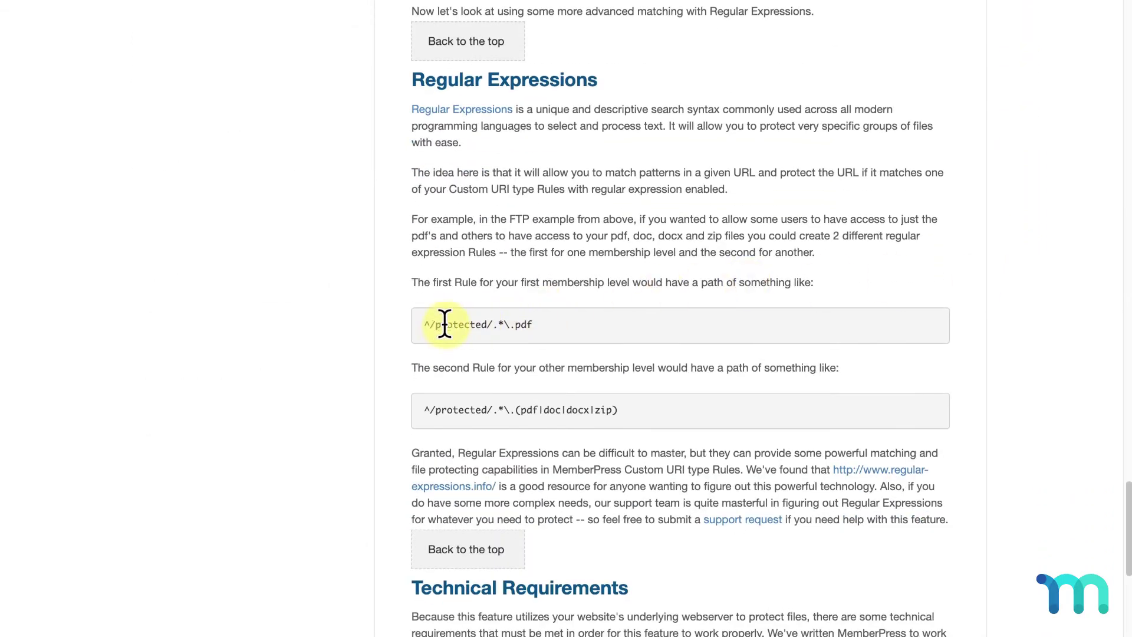
drag(422, 324, 553, 324)
key(super+c)
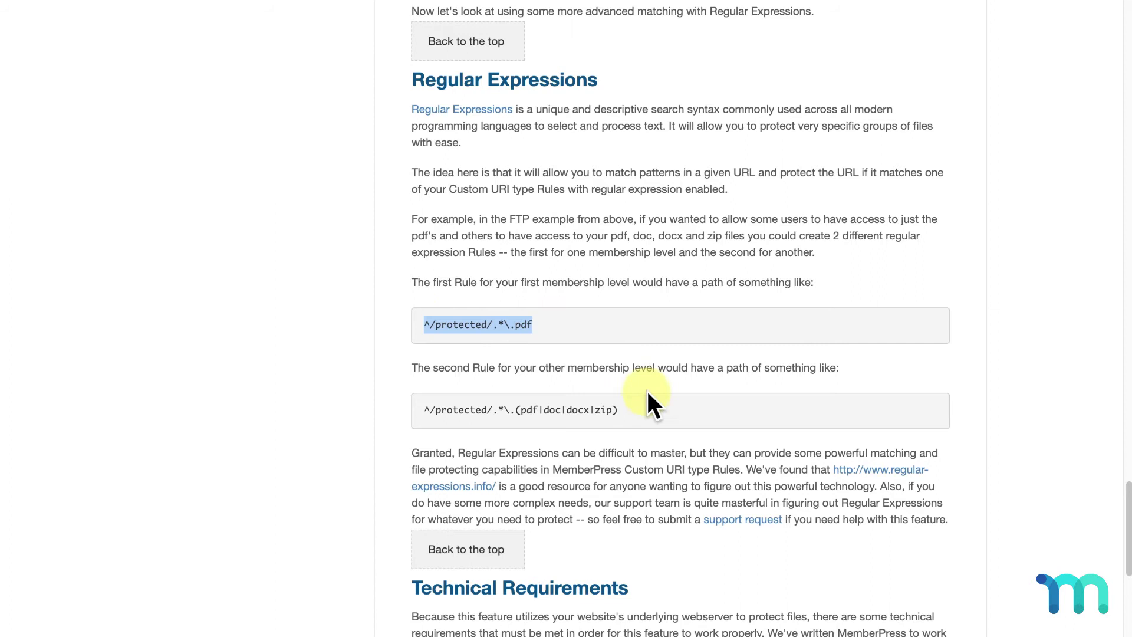
drag(632, 407, 395, 407)
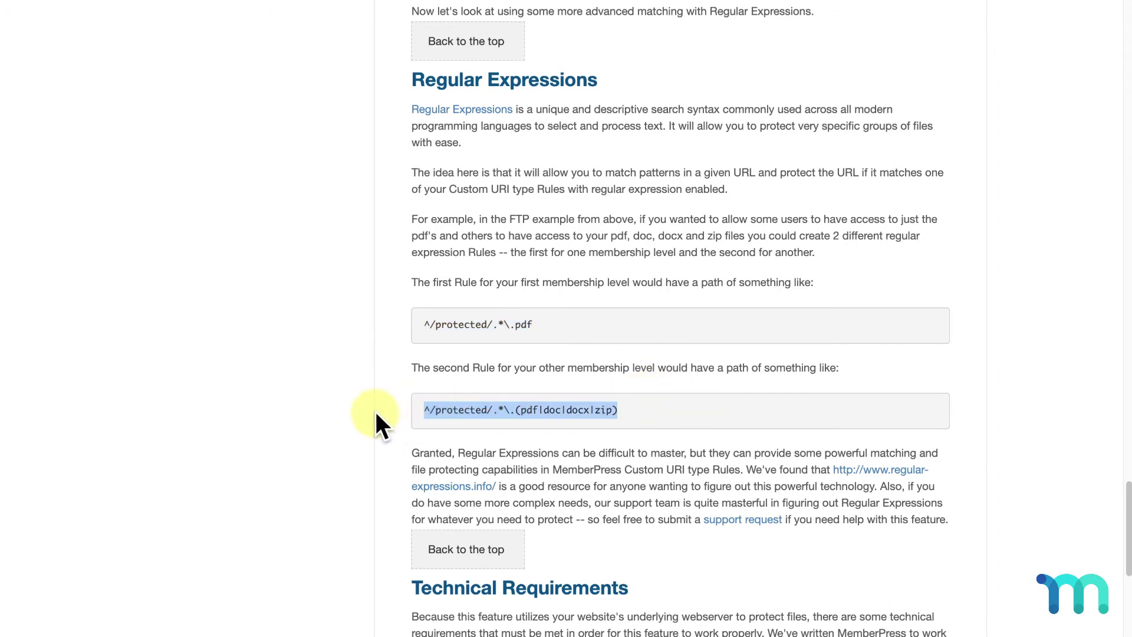
click(375, 411)
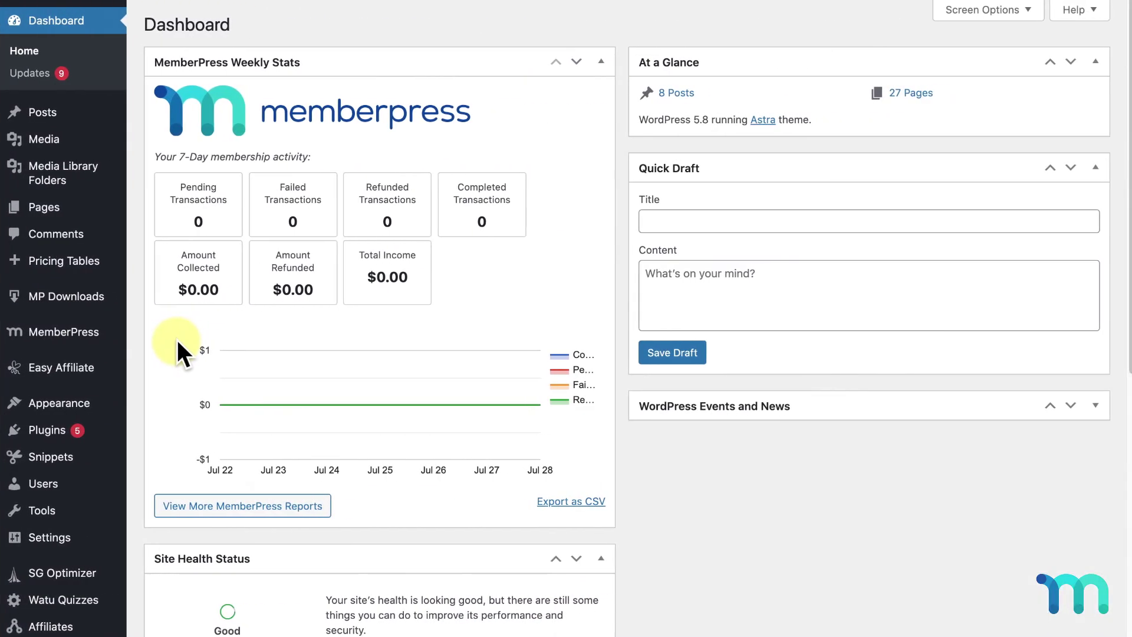
- Add a new MemberPress rule set to Custom URI with Regular Expression checked
mouse_move(96, 343)
click(154, 369)
click(233, 80)
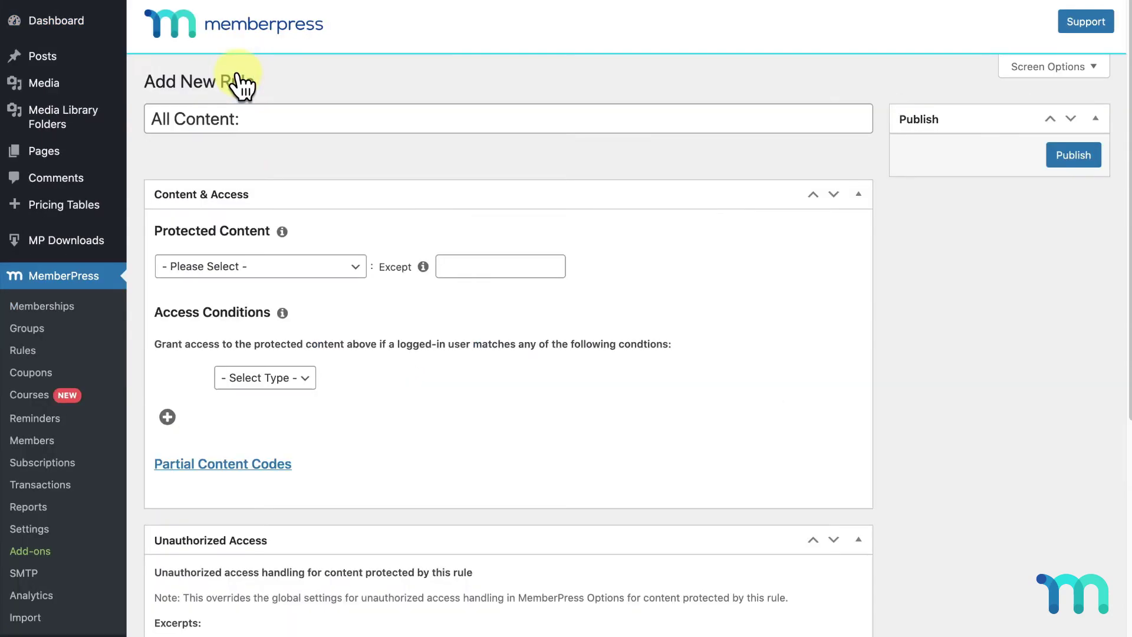
click(349, 259)
click(246, 628)
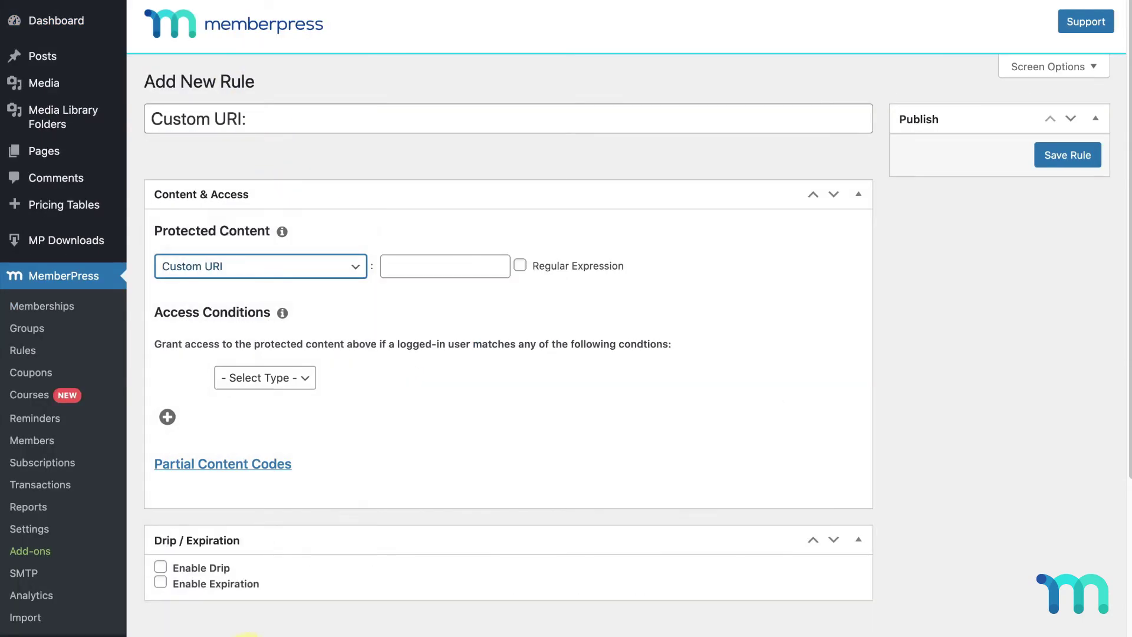
click(520, 266)
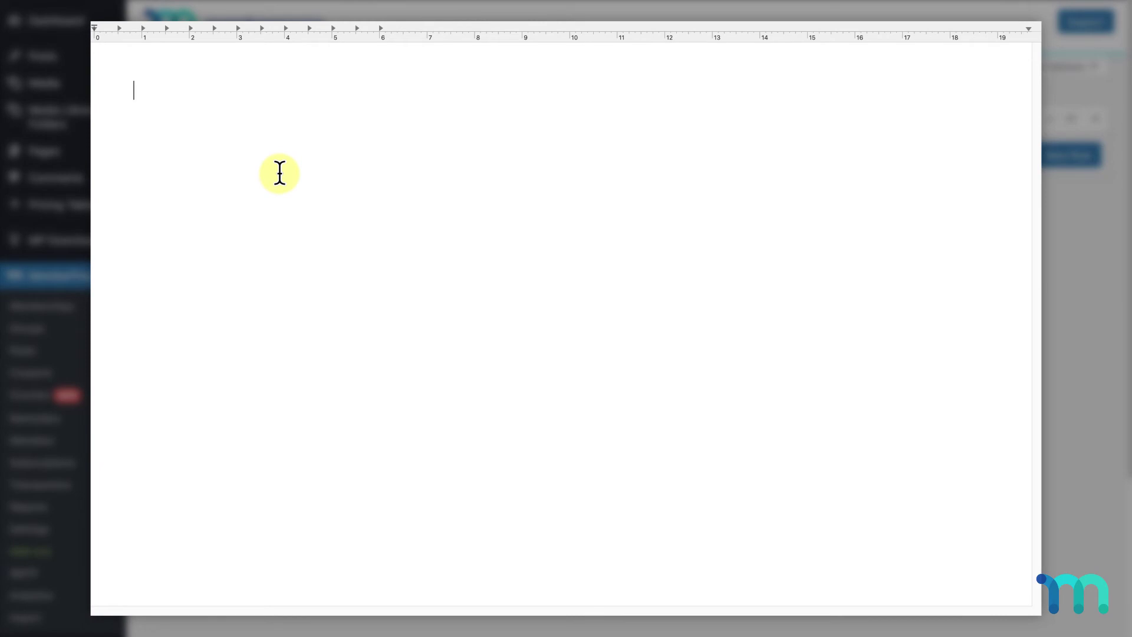
- In TextEdit, paste the file URL and example regex, then strip the domain and file name
text(https://testsite.test.com/wp-content/uploads/protected/SamplePDF1.pdf)
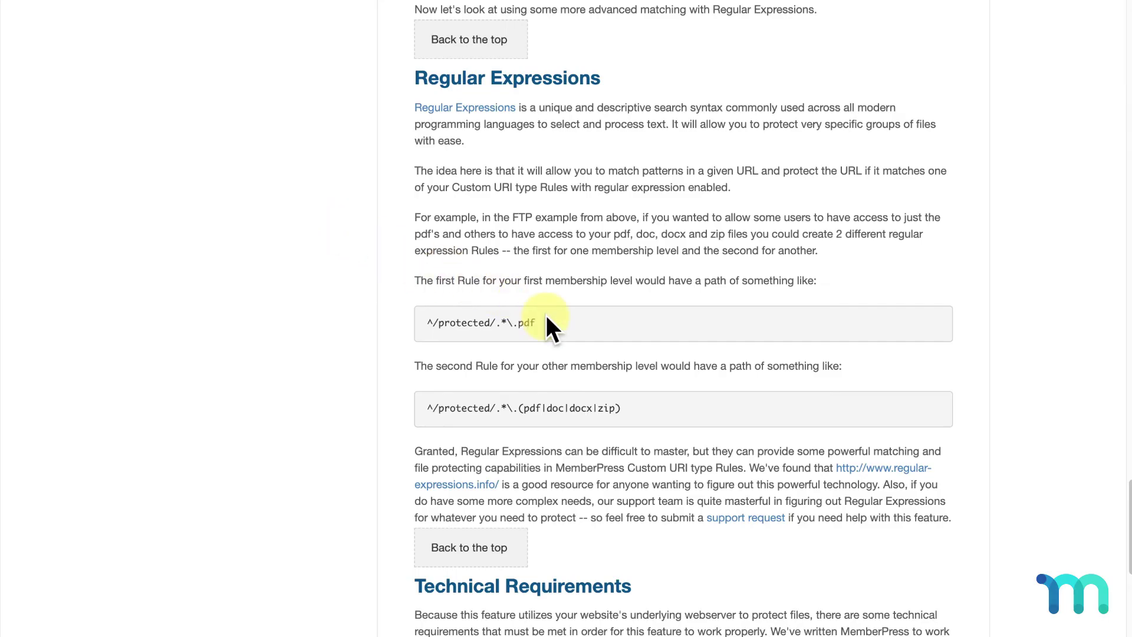
drag(546, 318, 394, 329)
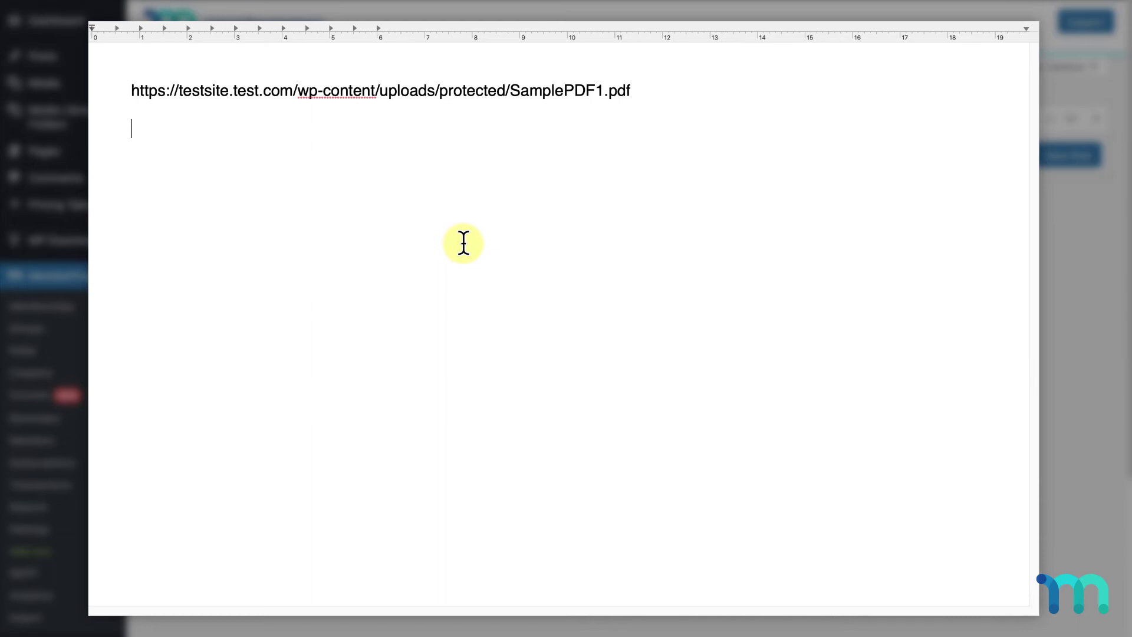
key(super+v)
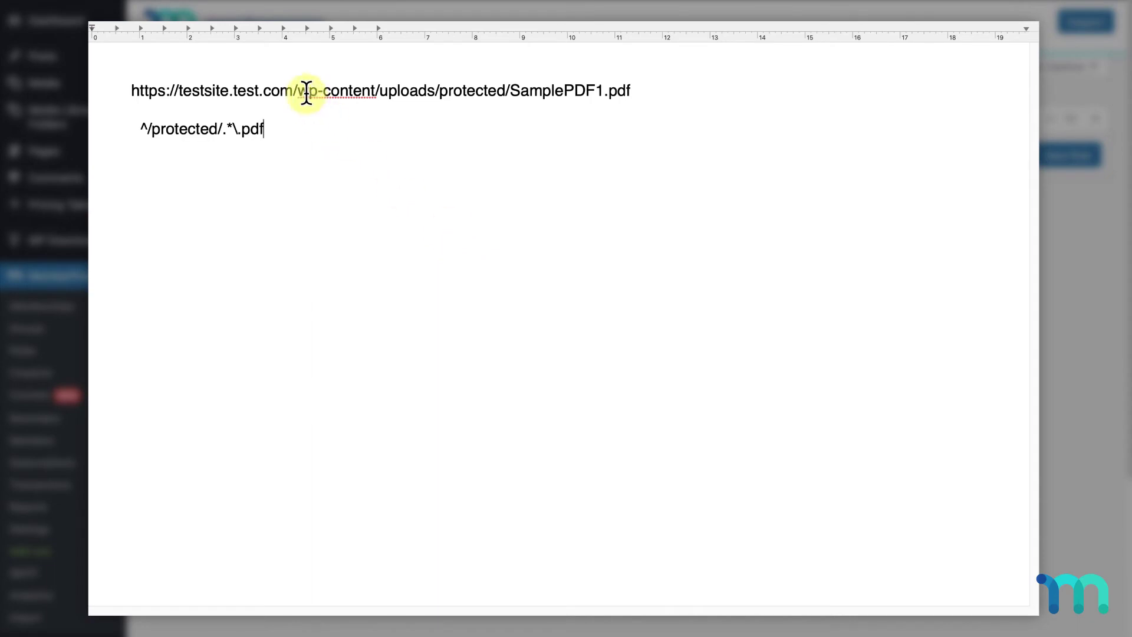
drag(293, 91, 130, 90)
key(BackSpace)
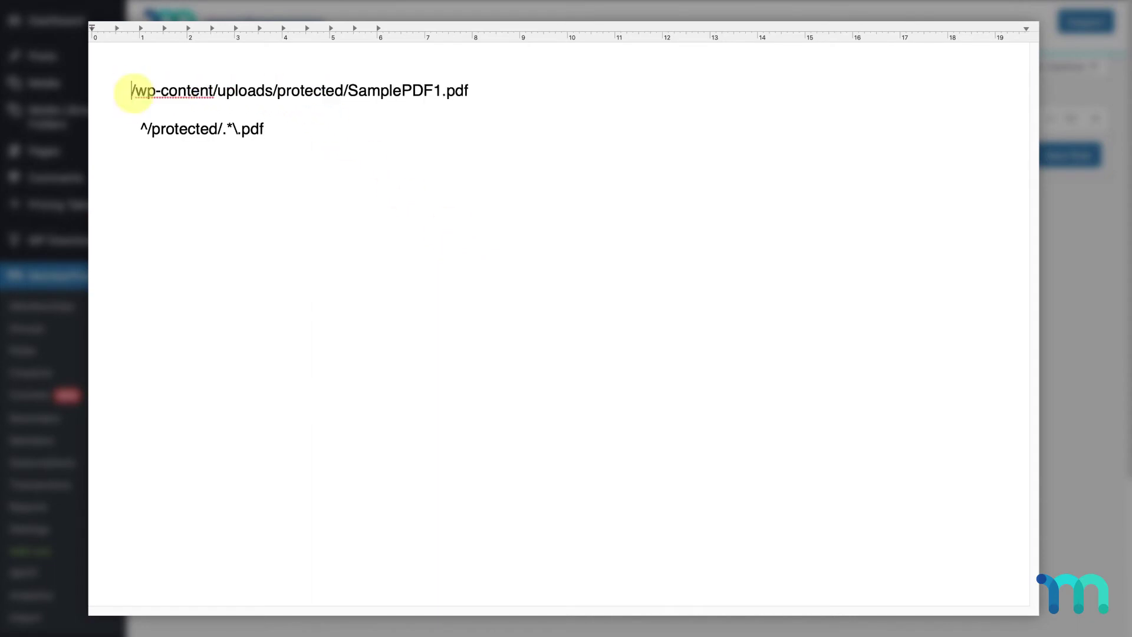
drag(484, 90, 348, 91)
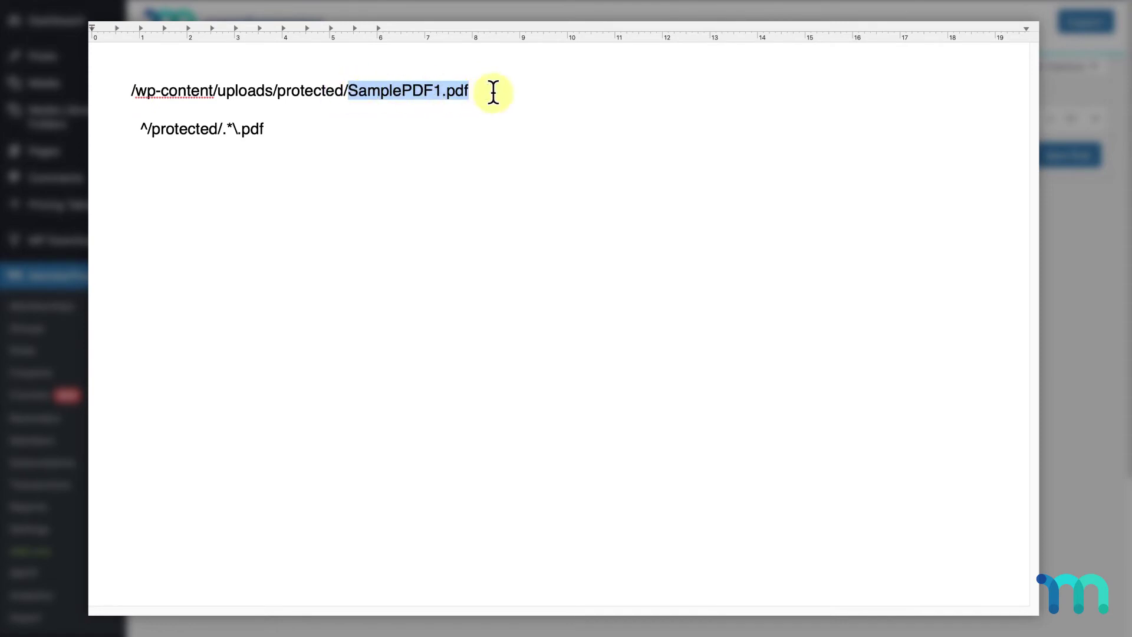
key(BackSpace)
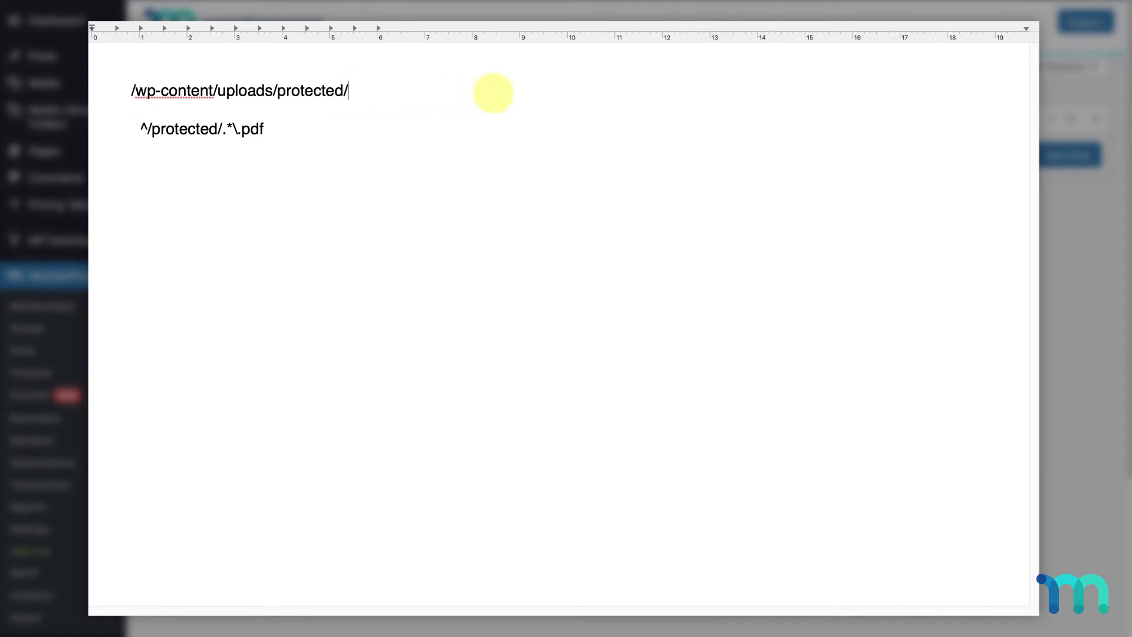
- Build ^/wp-content/uploads/protected/.*\.pdf by adding the caret and the .*\.pdf ending
double_click(141, 128)
key(super+c)
click(131, 91)
key(super+v)
drag(264, 128, 220, 127)
click(359, 94)
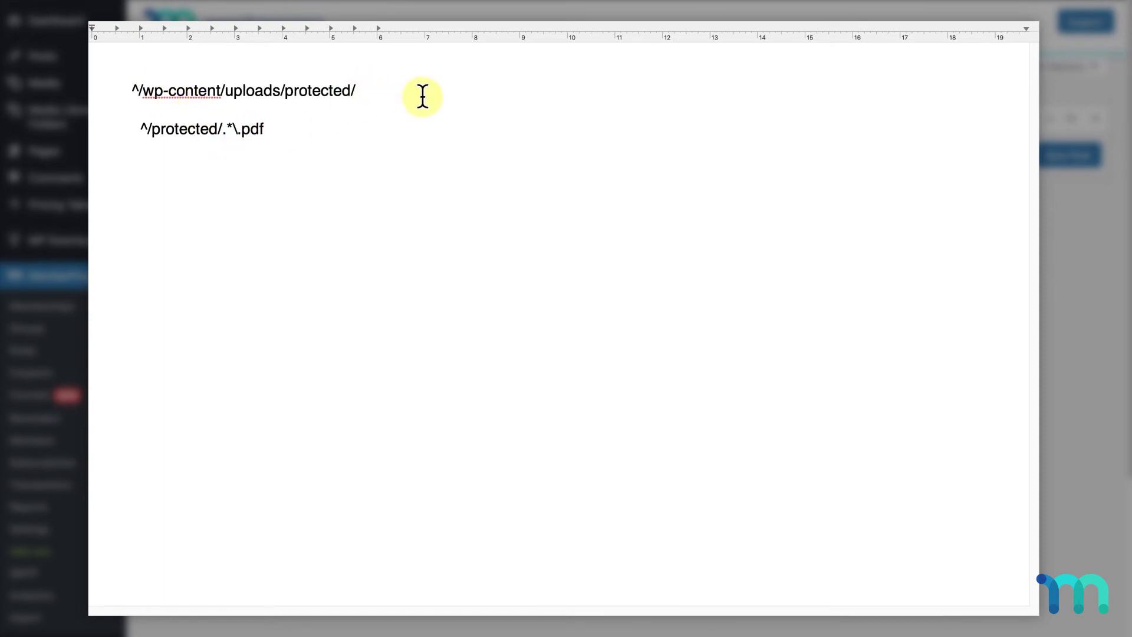
key(super+v)
- Copy the finished regex and return to the rule's Custom URI field
drag(404, 89, 139, 96)
right_click(133, 95)
click(182, 152)
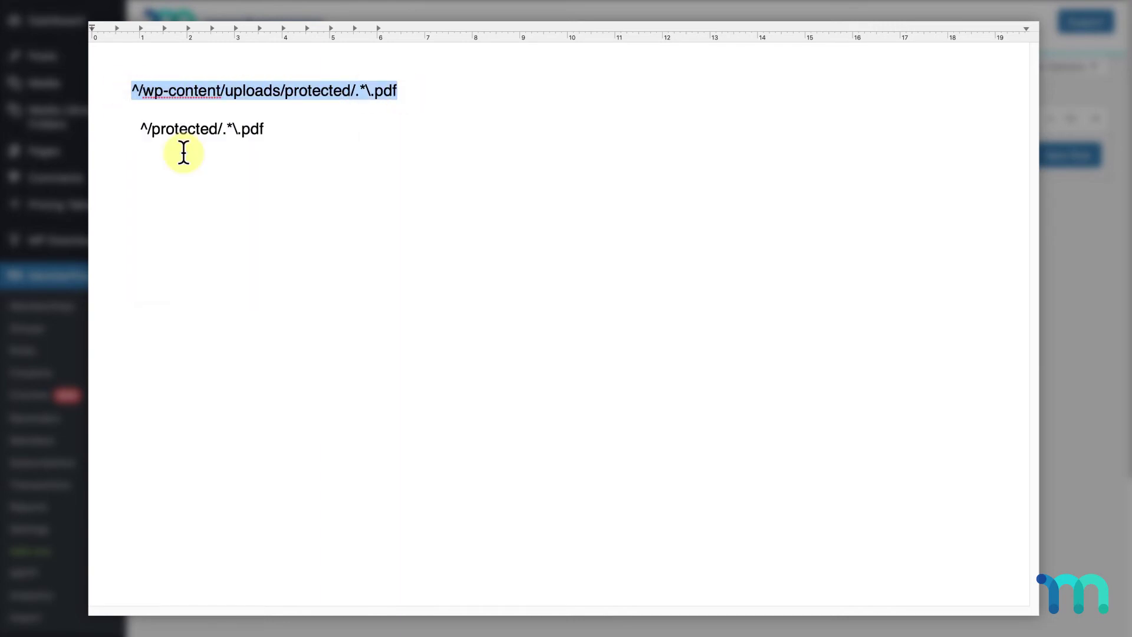
key(super+Tab)
click(413, 266)
- Paste the regex as the Custom URI, grant access to Gold members, and save the rule
key(super+v)
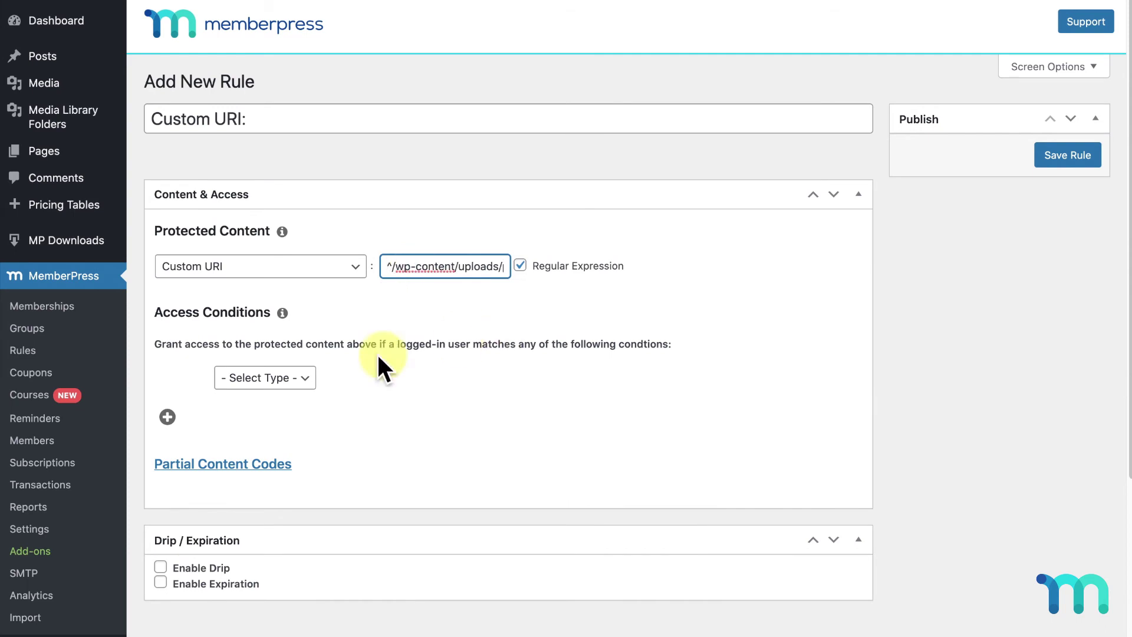
click(295, 377)
click(299, 392)
click(407, 380)
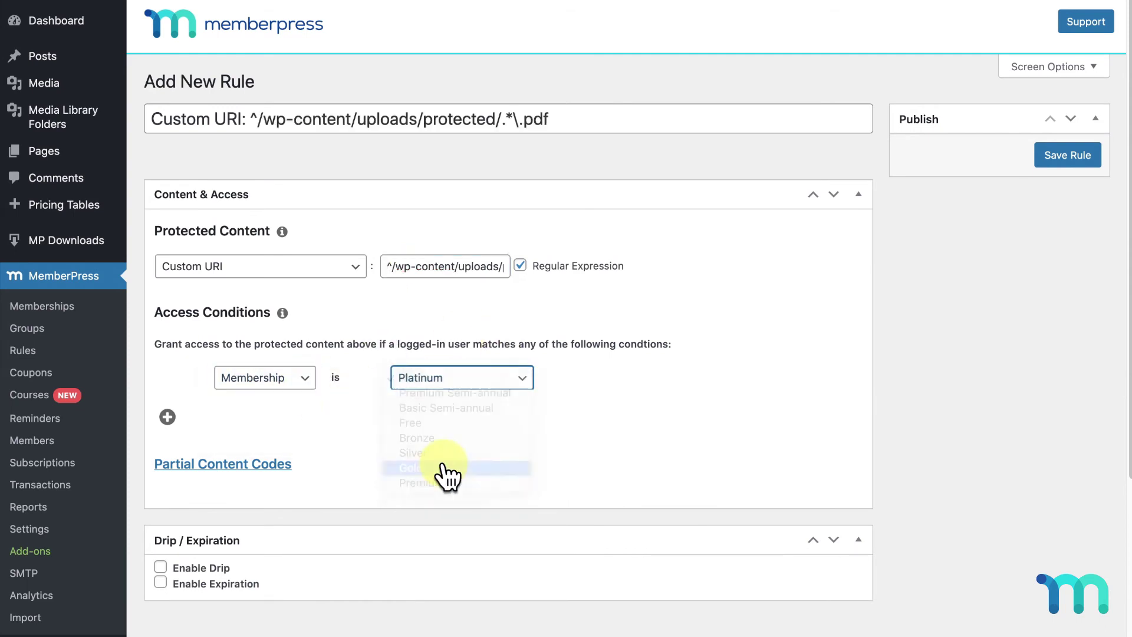
click(445, 468)
click(1043, 155)
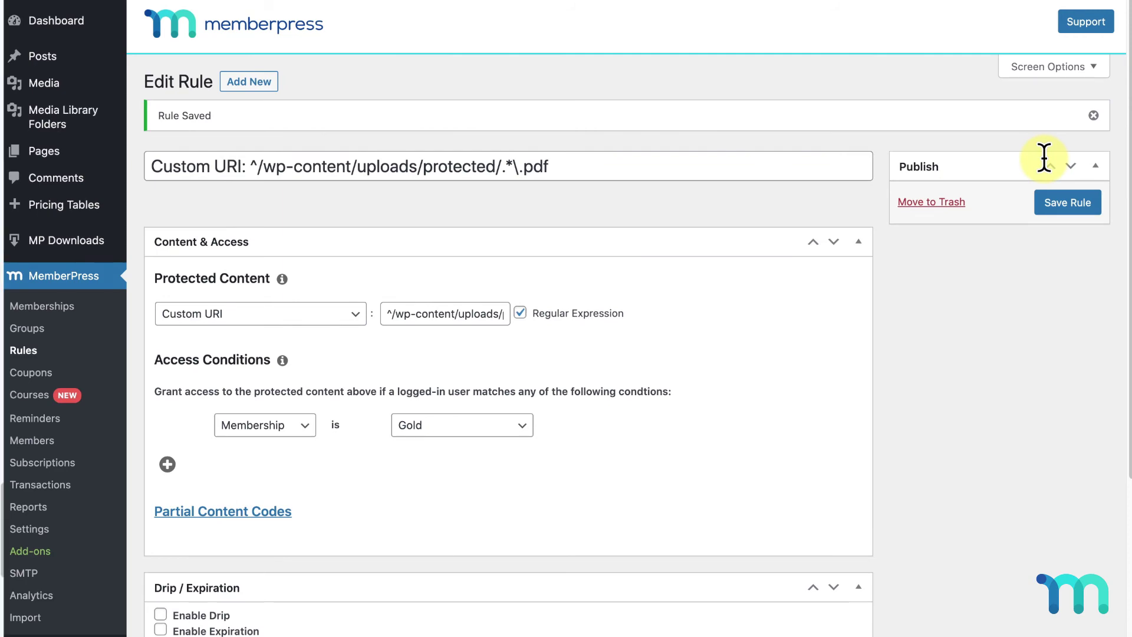
- Review the multi-extension regex example in the documentation
key(ctrl+Left)
drag(621, 411, 386, 409)
click(377, 410)
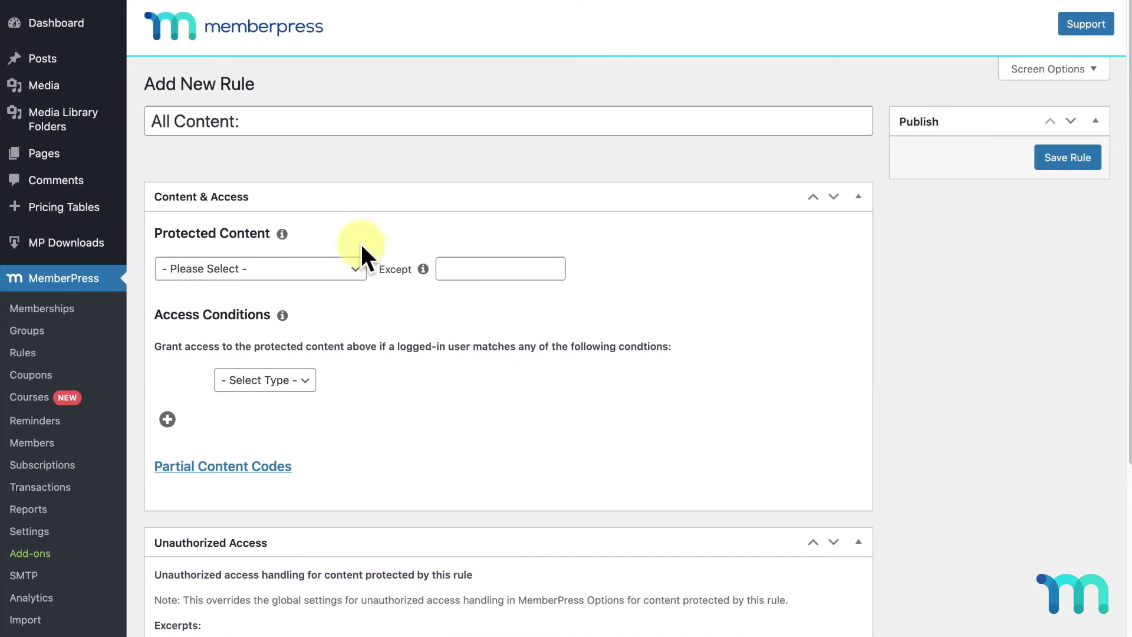
- Set the new rule's protected content to Custom URI, keeping the Default unauthorized message
click(354, 269)
click(285, 389)
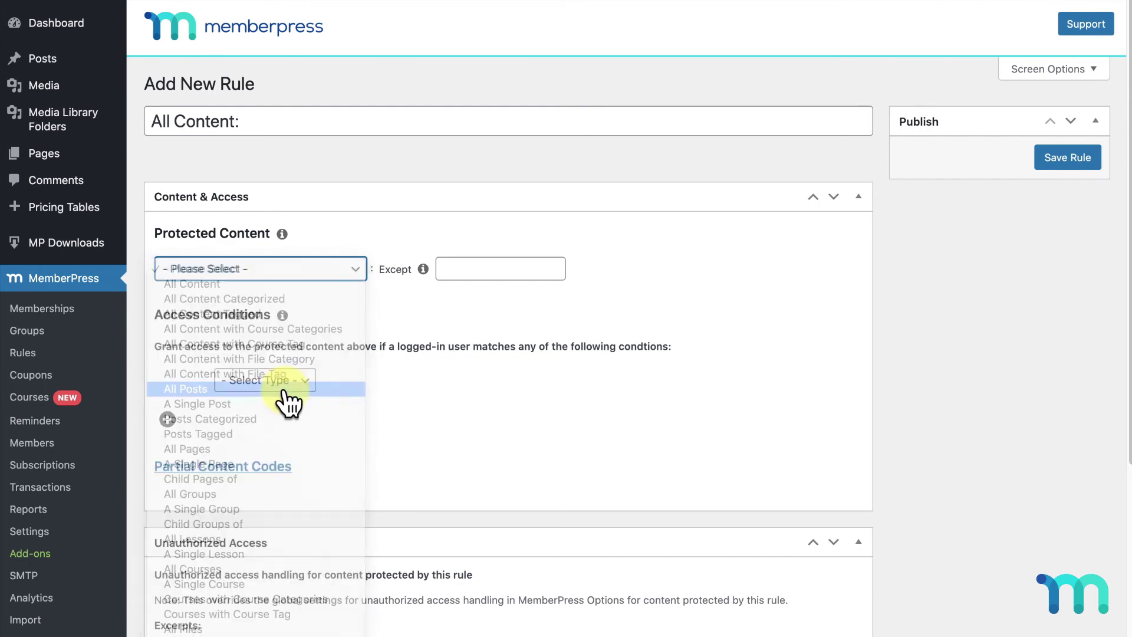
scroll(285, 398, down, 5)
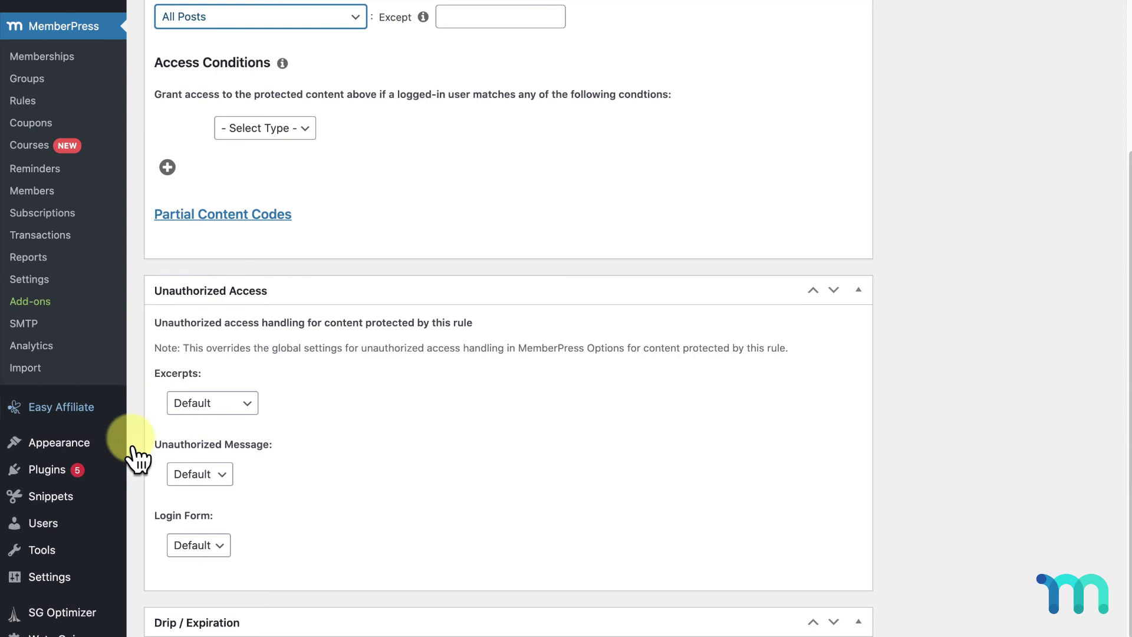
click(221, 474)
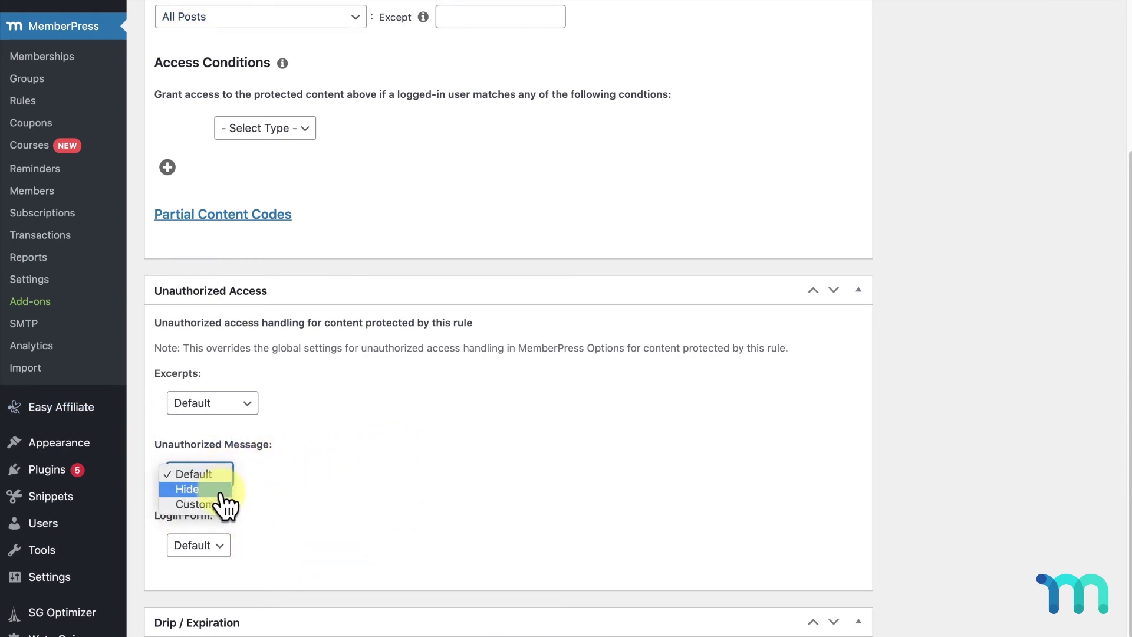
click(369, 448)
scroll(367, 437, up, 3)
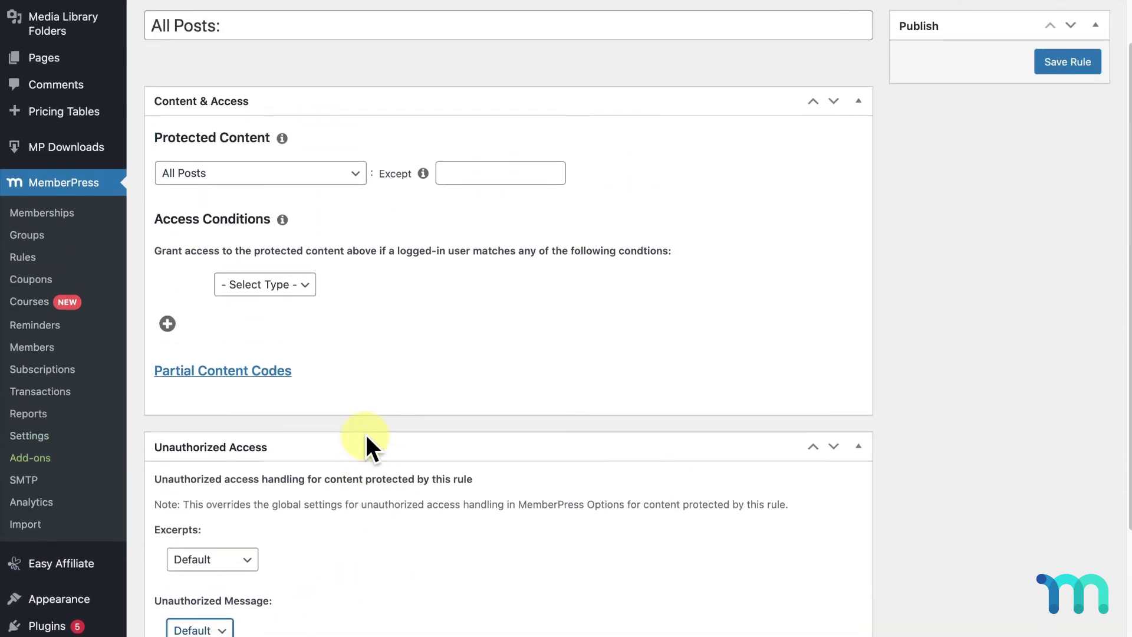
scroll(365, 440, up, 1)
click(351, 196)
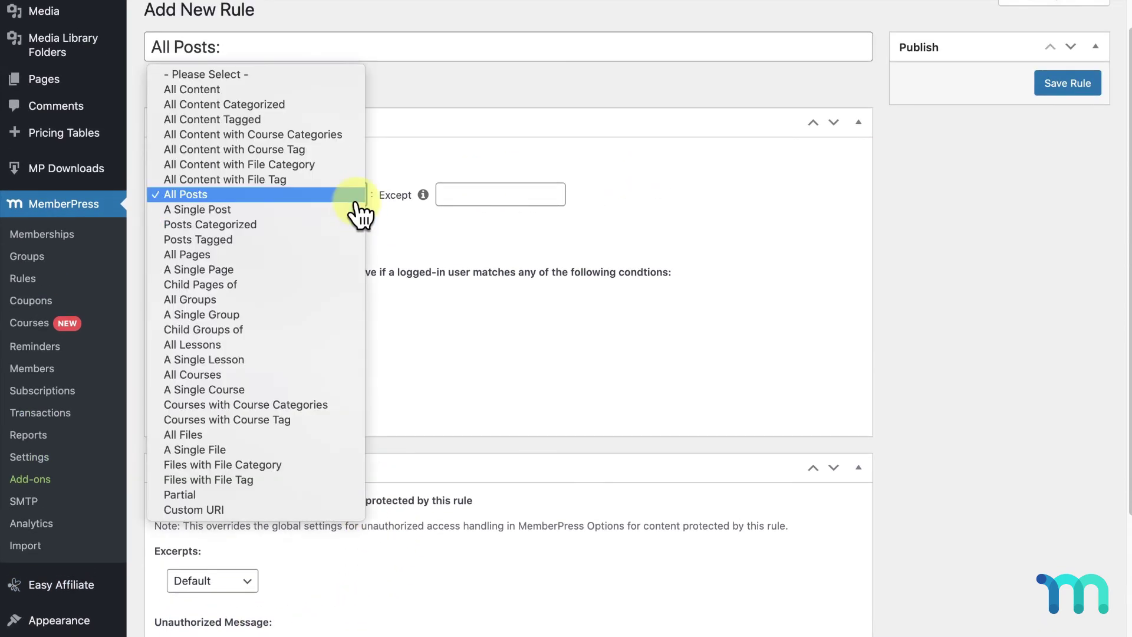
click(269, 511)
- Review the protected Sample Page's members-only login form, then go to MemberPress Settings
scroll(271, 512, down, 2)
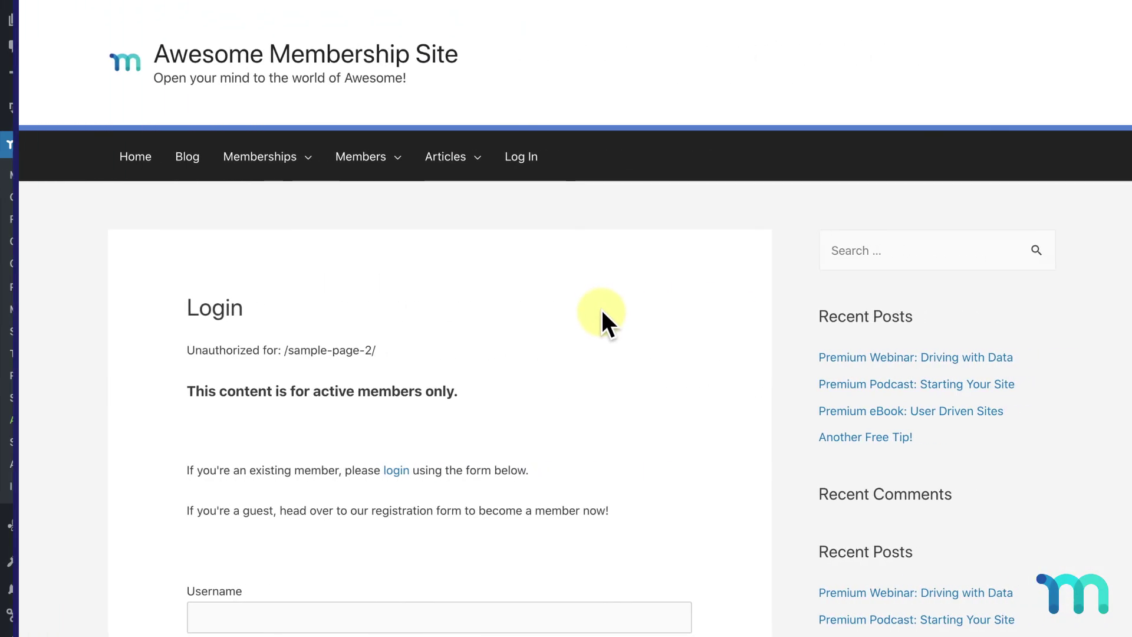
scroll(582, 309, down, 3)
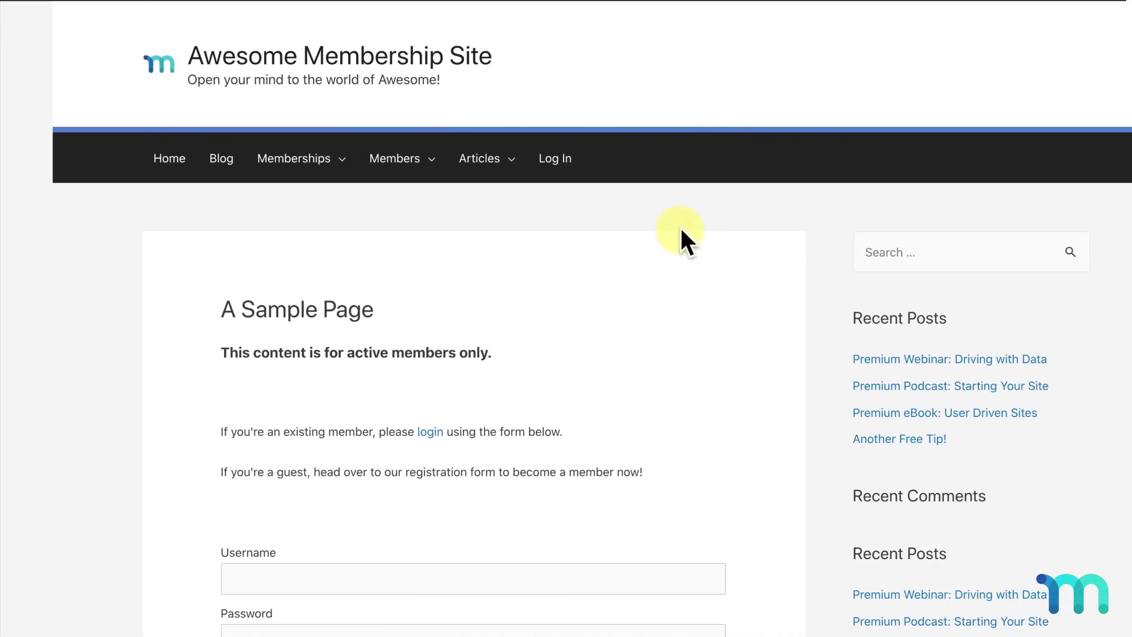
scroll(628, 230, down, 3)
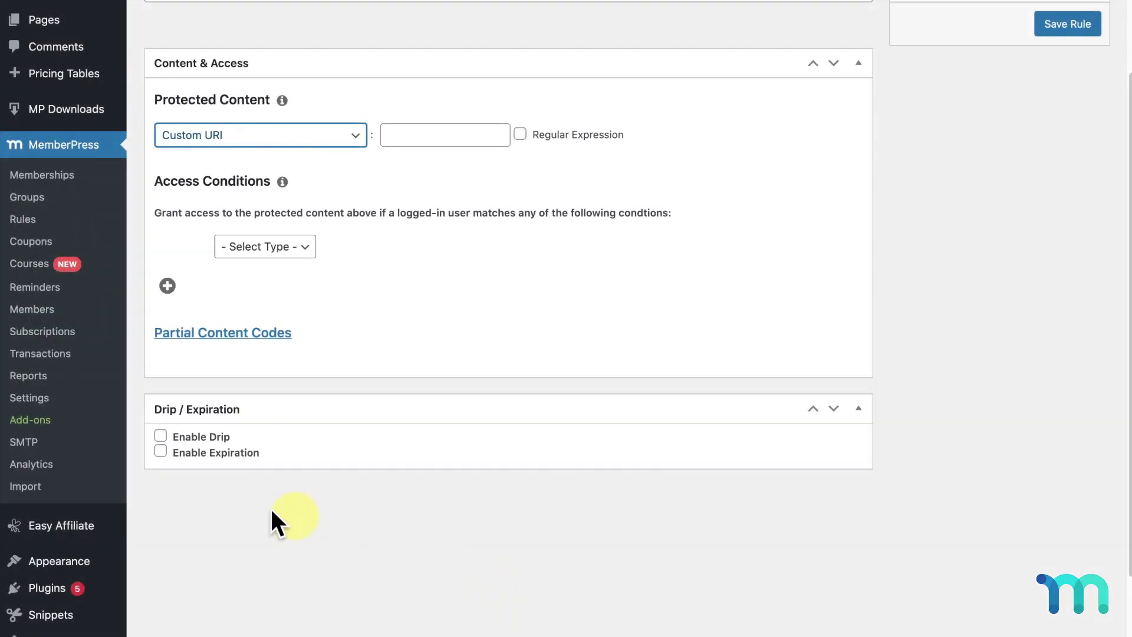
click(31, 399)
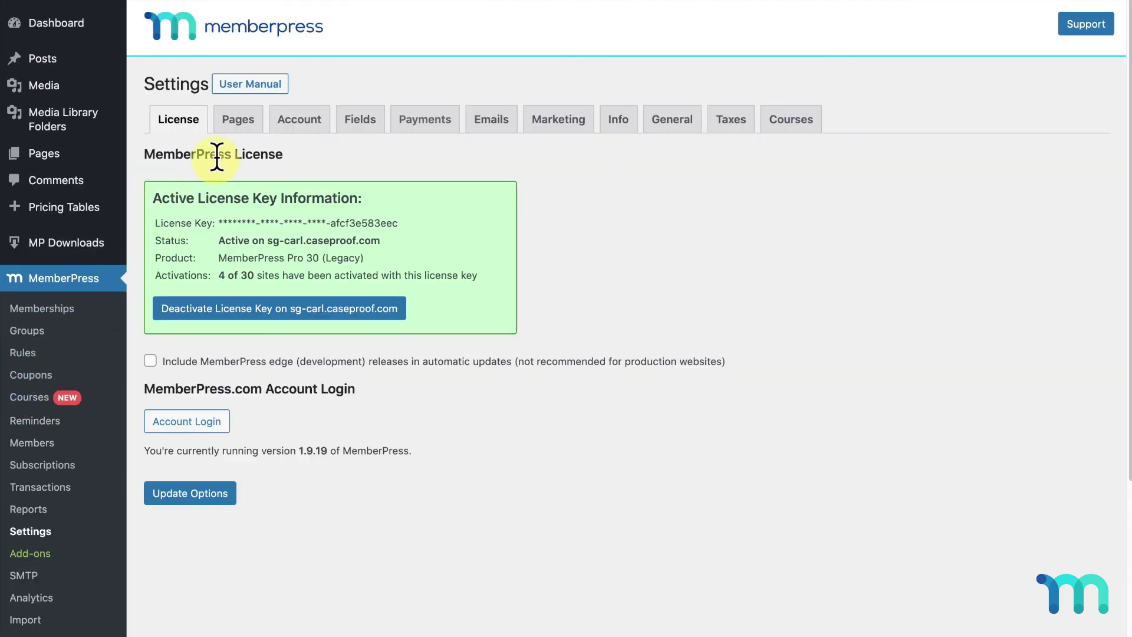
- Review the Pages settings: toggle Redirect unauthorized visitors on then off, keeping Login as login page
click(239, 120)
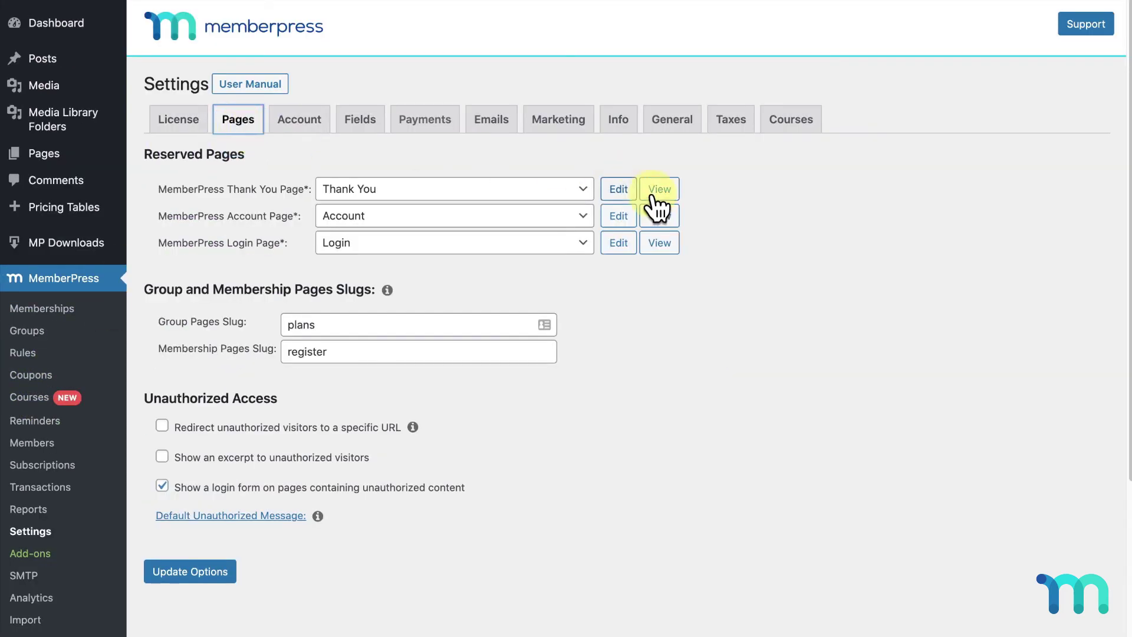
scroll(713, 247, down, 2)
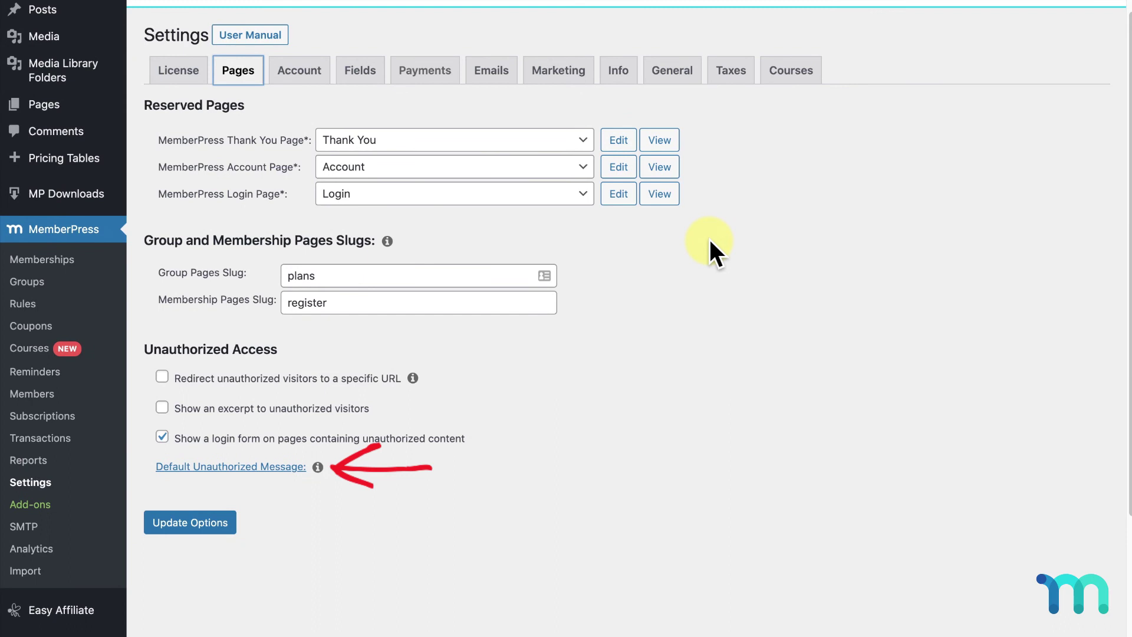
scroll(709, 237, down, 3)
click(162, 293)
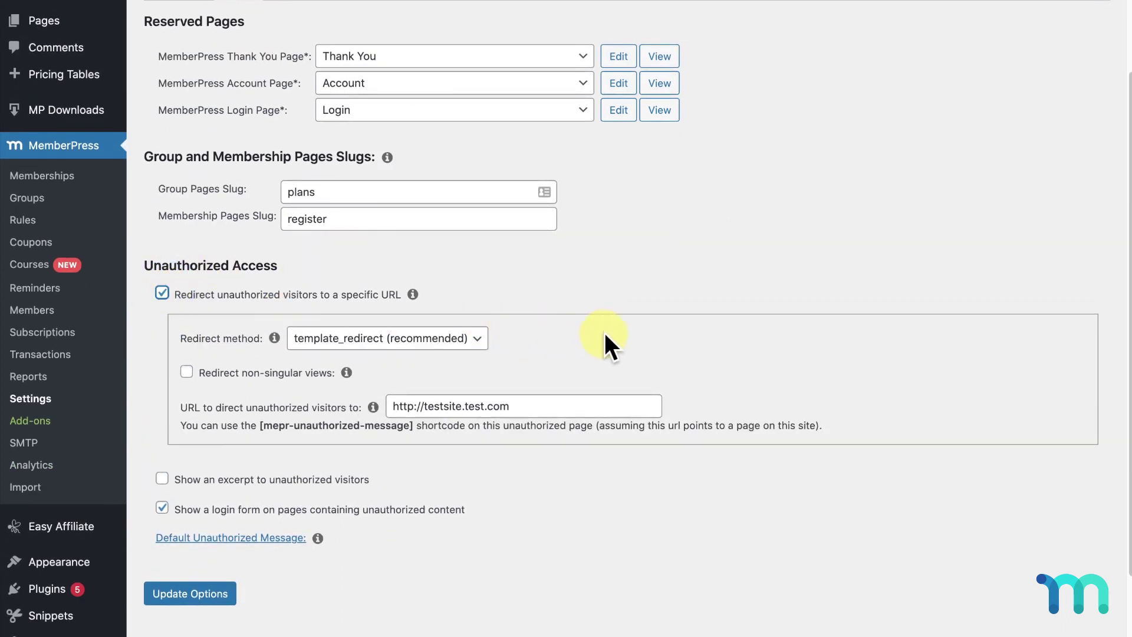
scroll(604, 332, down, 2)
scroll(604, 332, up, 2)
click(162, 293)
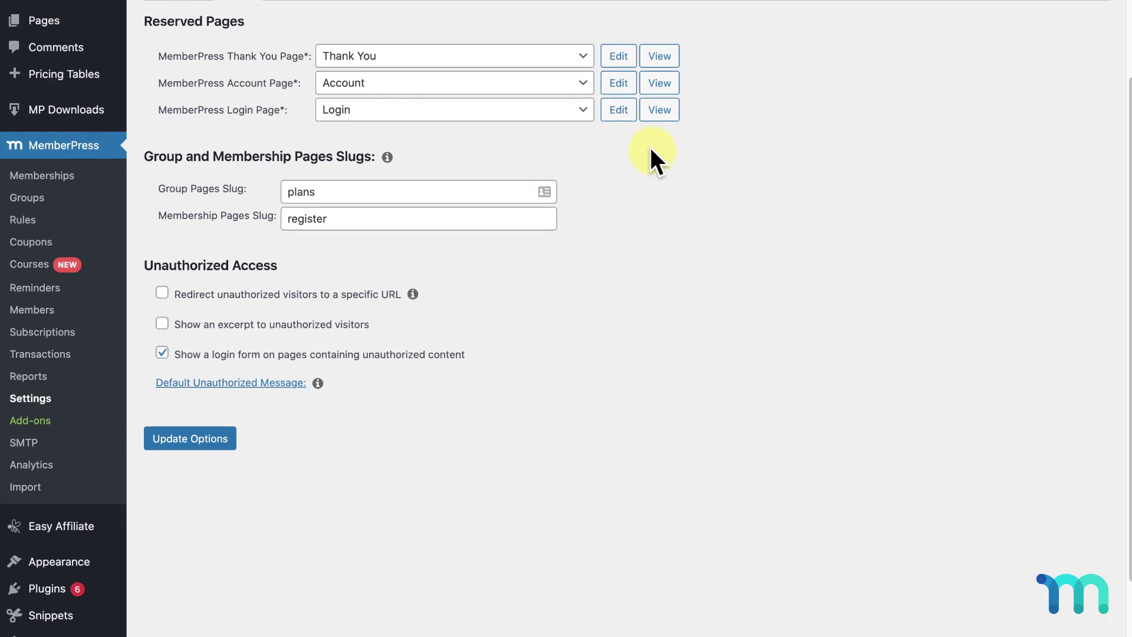
click(587, 111)
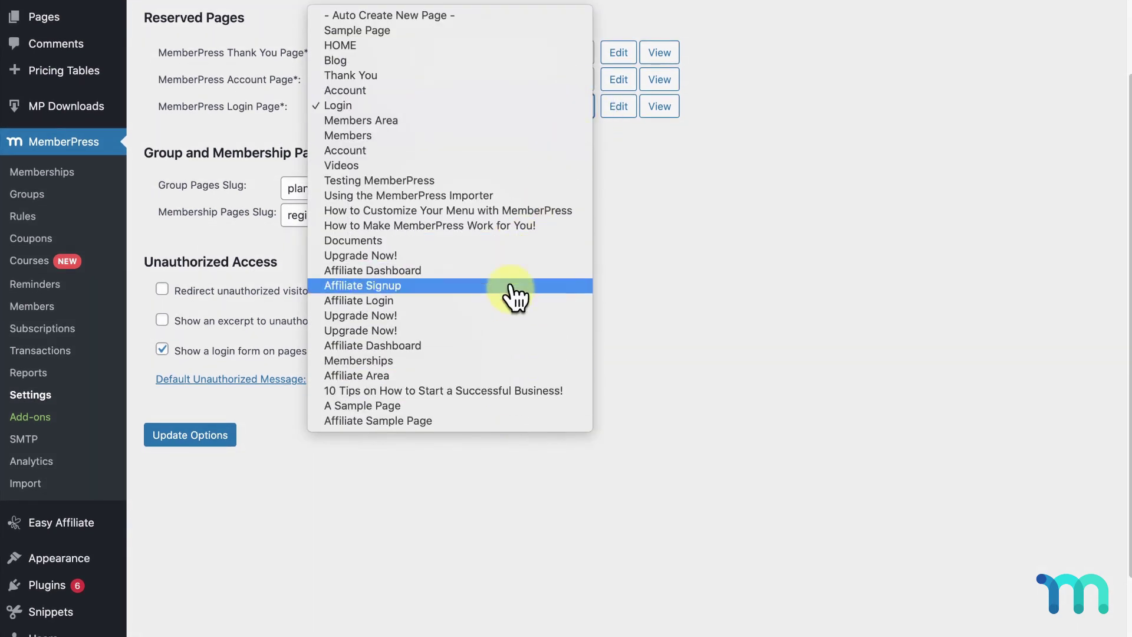
click(782, 219)
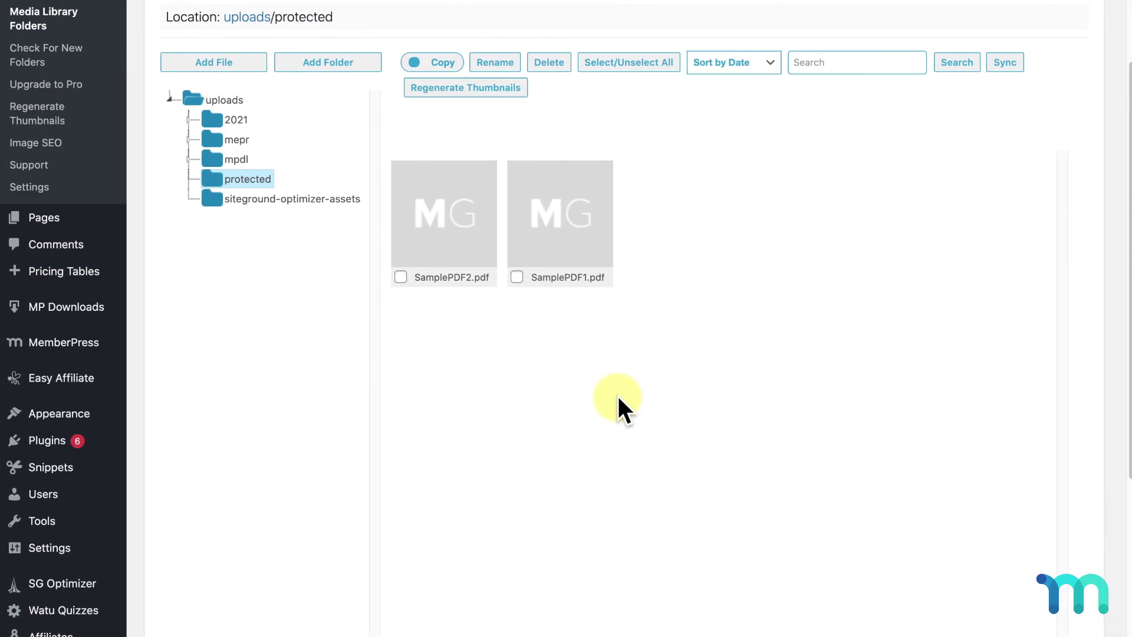
- Copy SamplePDF1.pdf's file URL from its Edit Media page
click(553, 251)
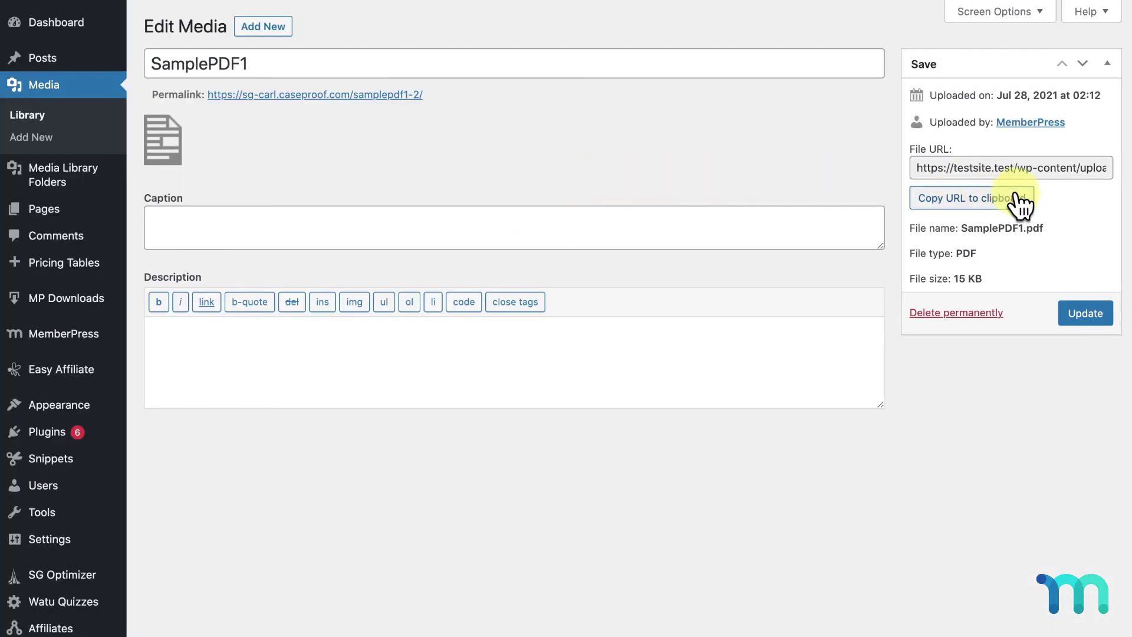
click(1020, 202)
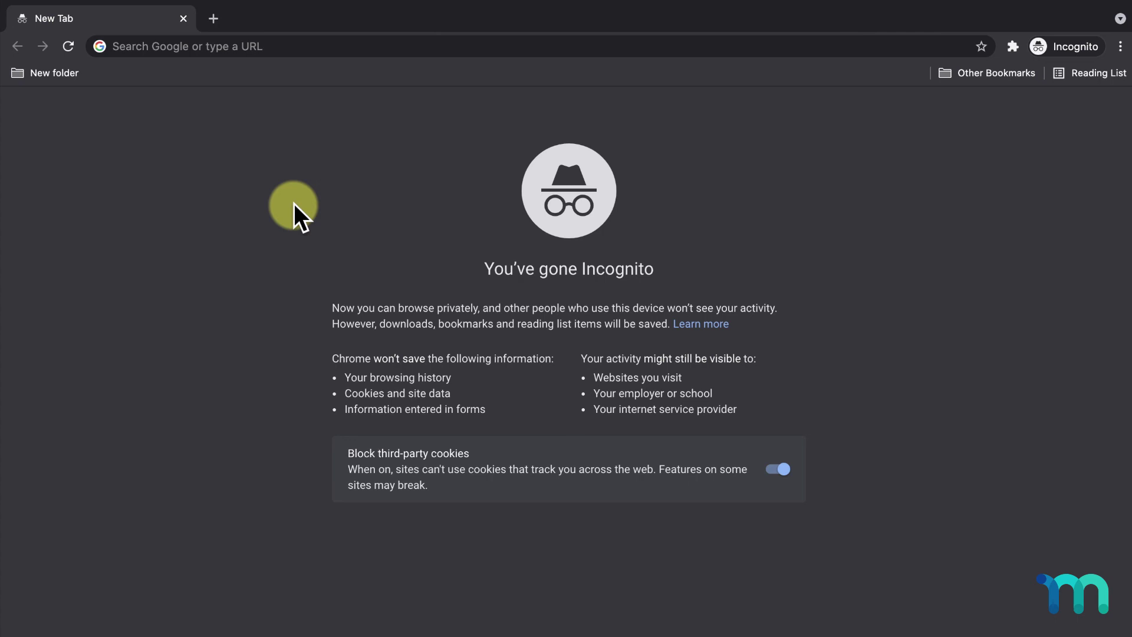
- Load the copied SamplePDF1.pdf URL in Incognito, landing on the login form
click(392, 47)
key(super+v)
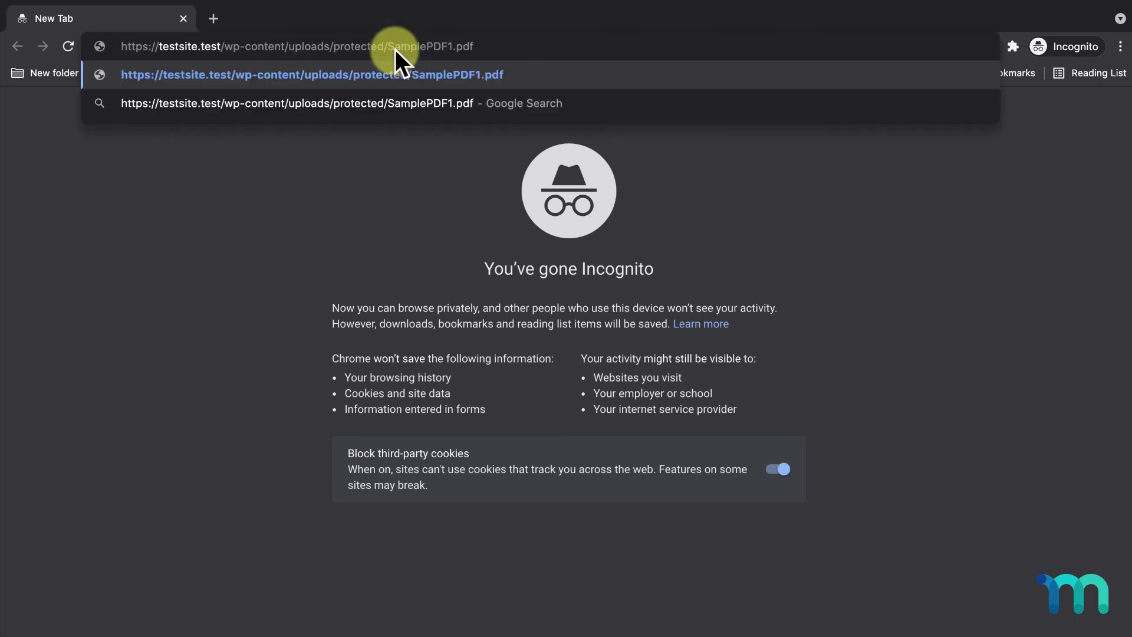
key(Return)
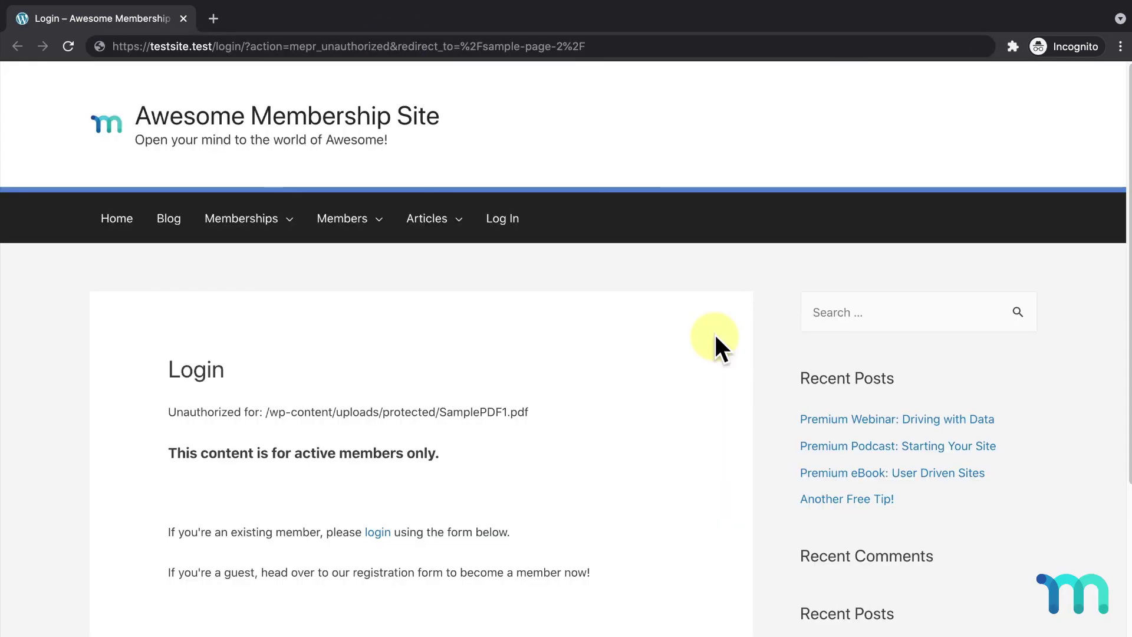
scroll(713, 333, down, 3)
scroll(713, 332, down, 2)
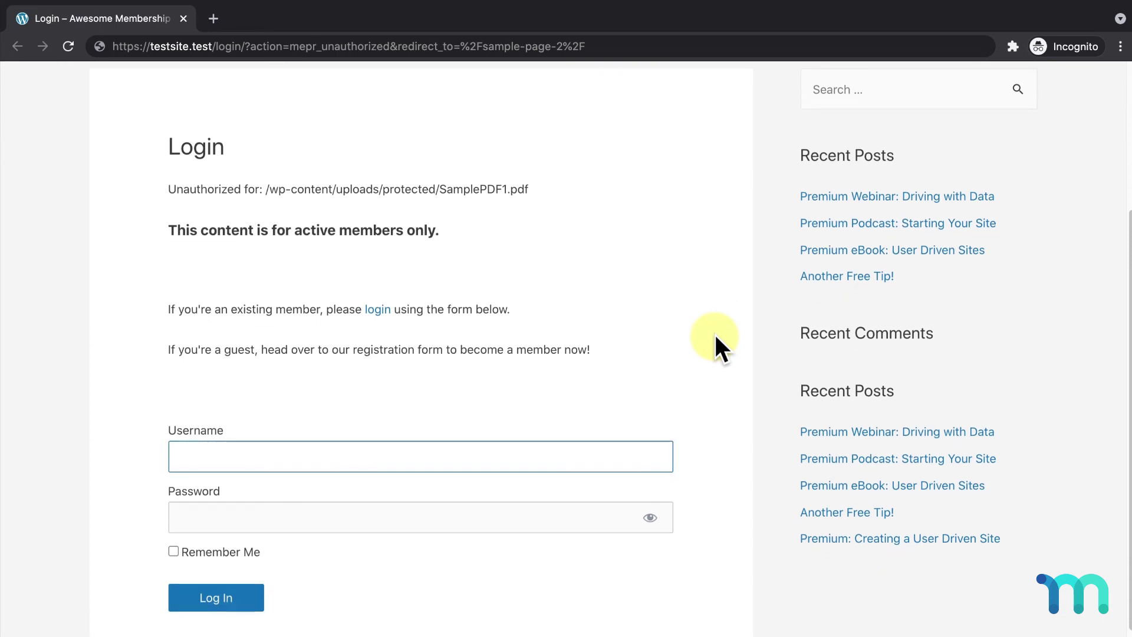
- Log in with the member's username and password to reach the protected PDF
text(tuser)
key(Tab)
text(passw)
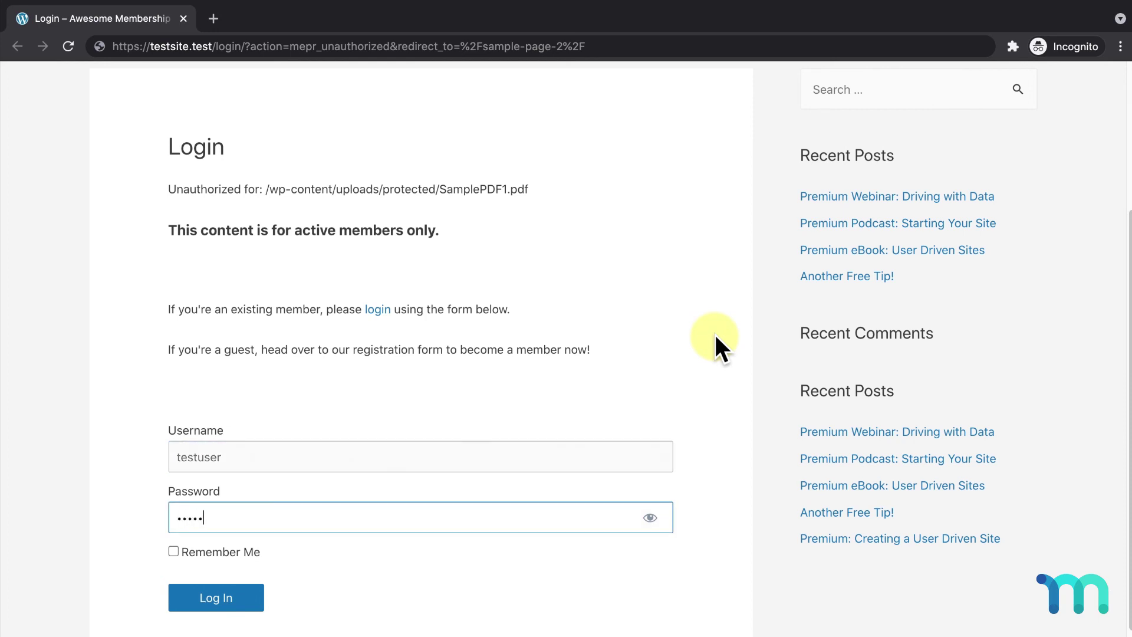
text(ord)
click(233, 597)
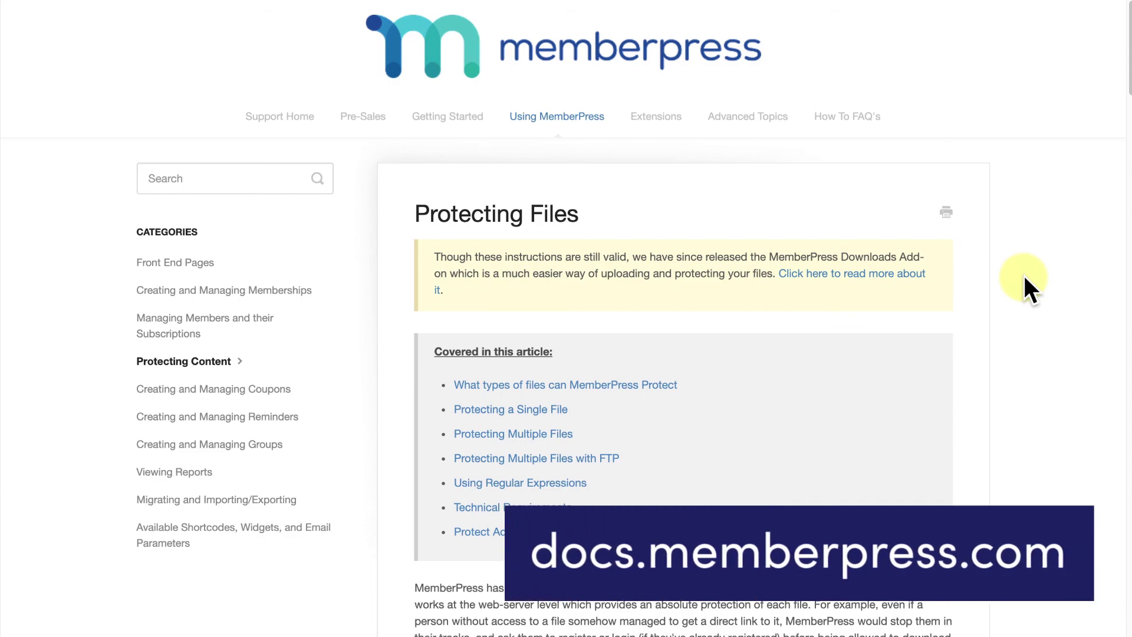
- Scroll down through the Protecting Files article
scroll(1024, 277, down, 15)
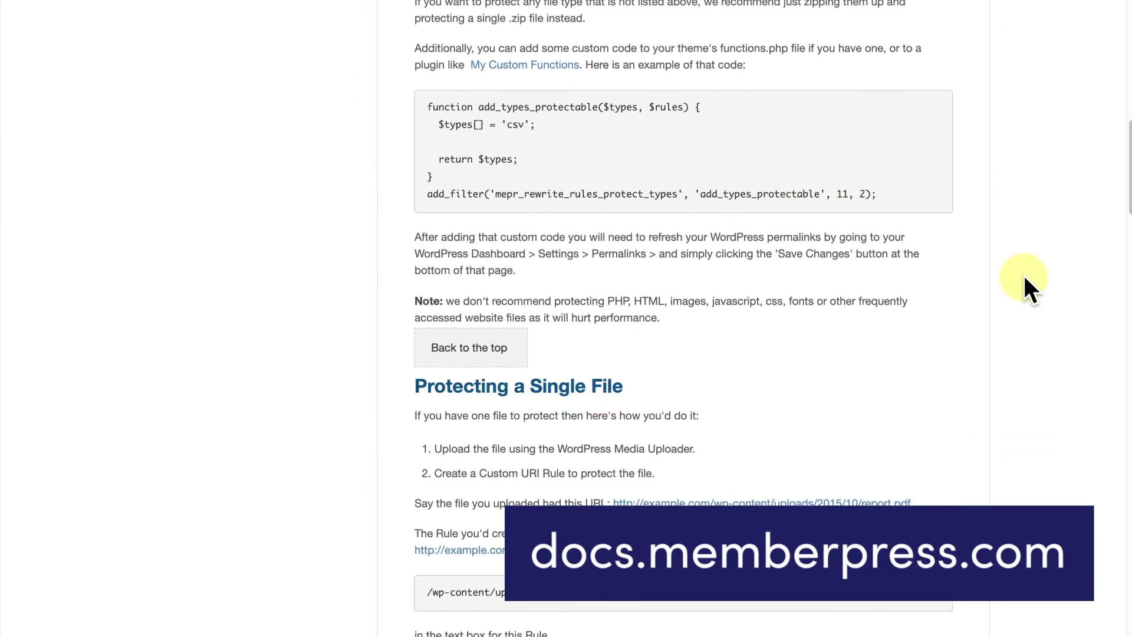
scroll(1025, 278, down, 10)
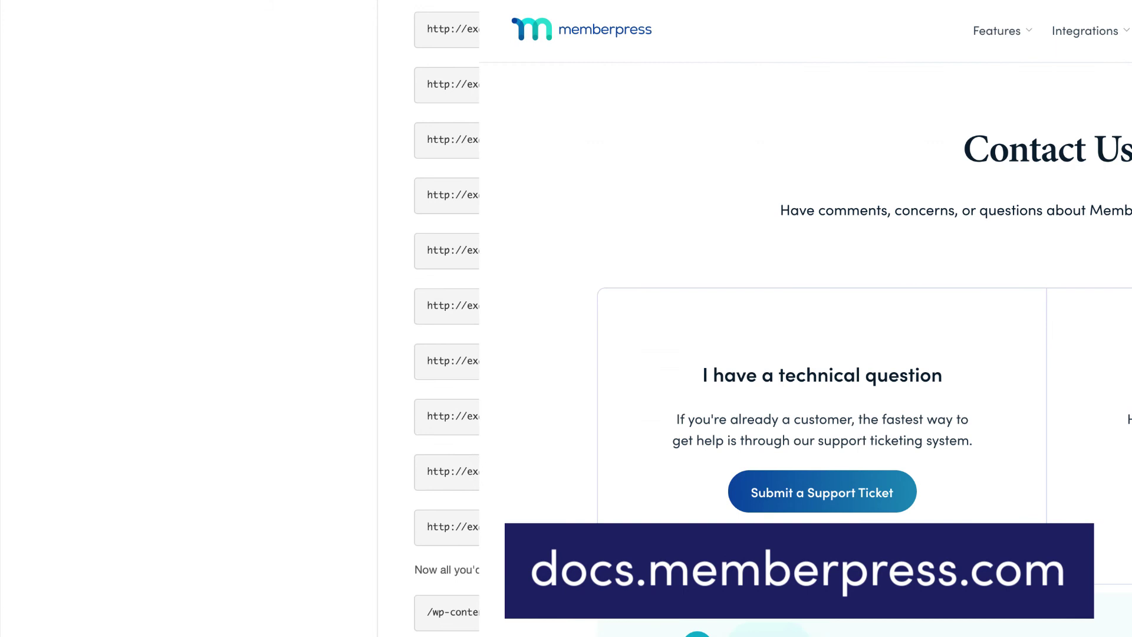